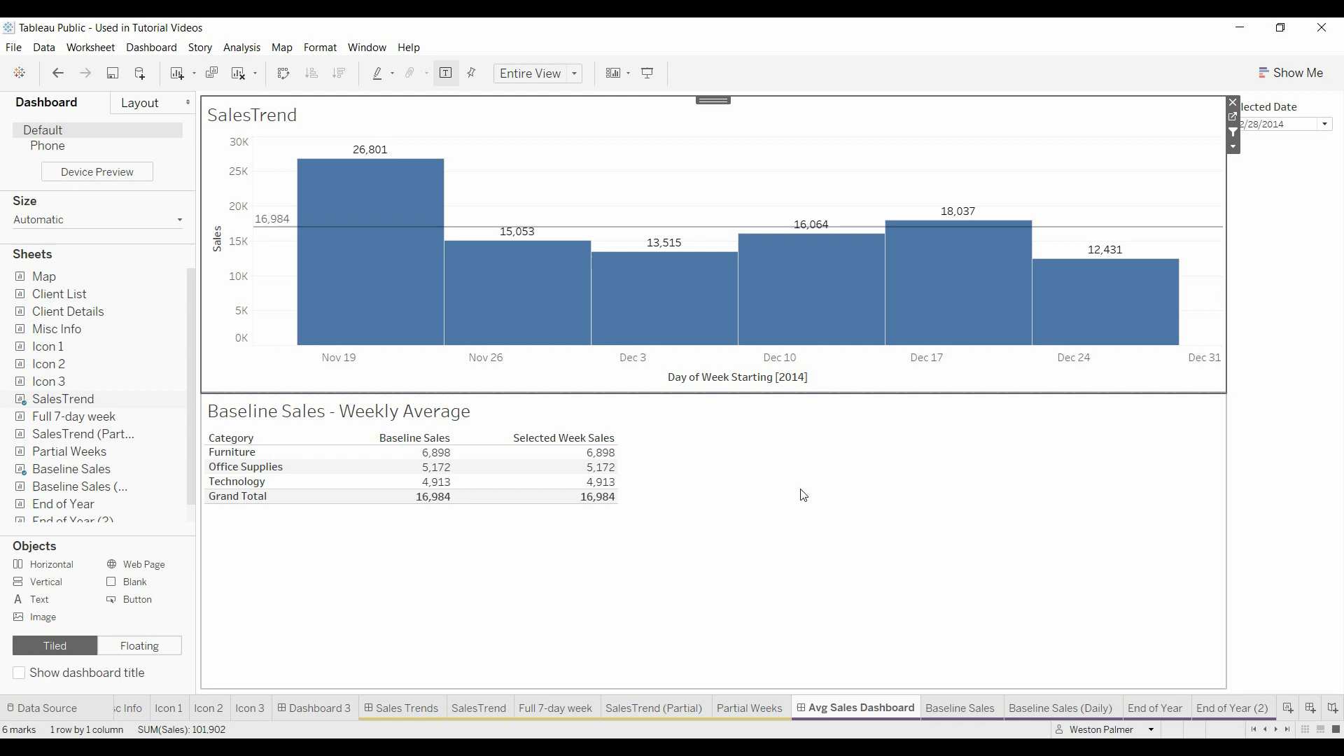
Select the Dec 10 and Dec 17 week bars, then clear the selection
mouse_move(825, 333)
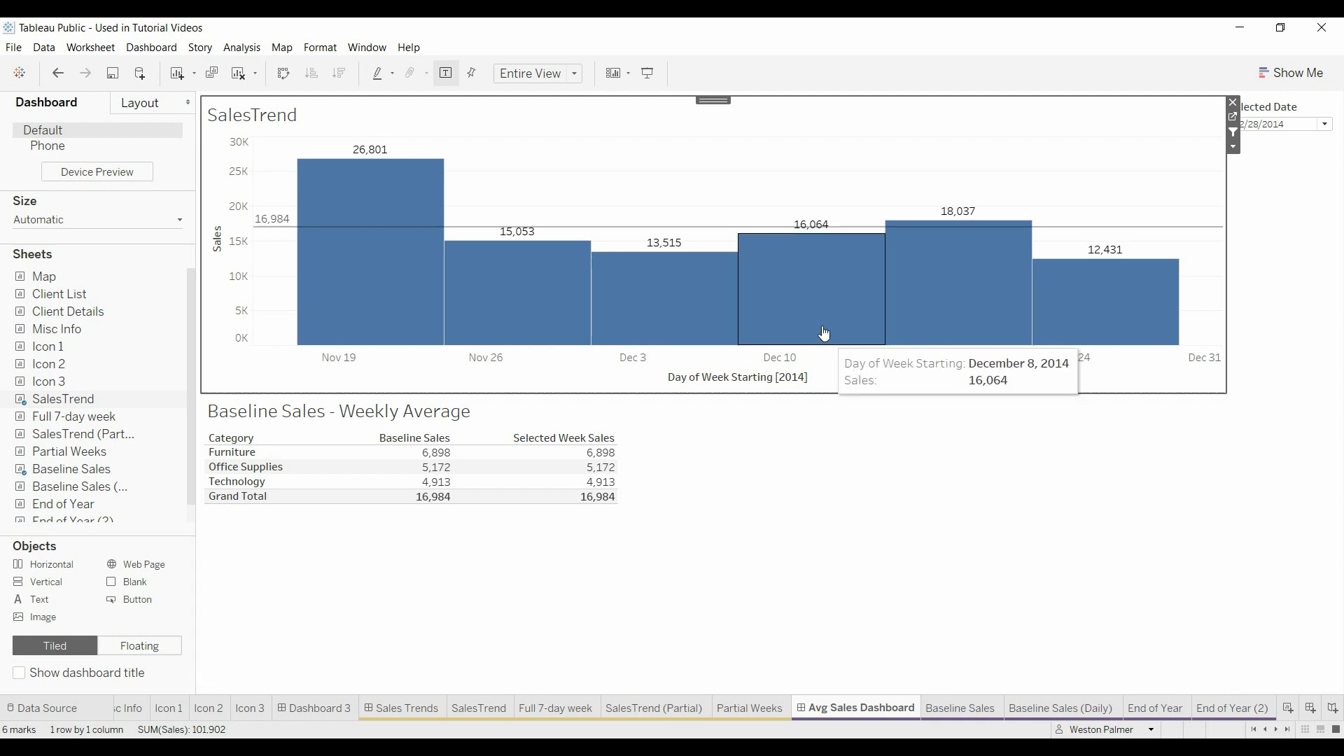
left_click(824, 333)
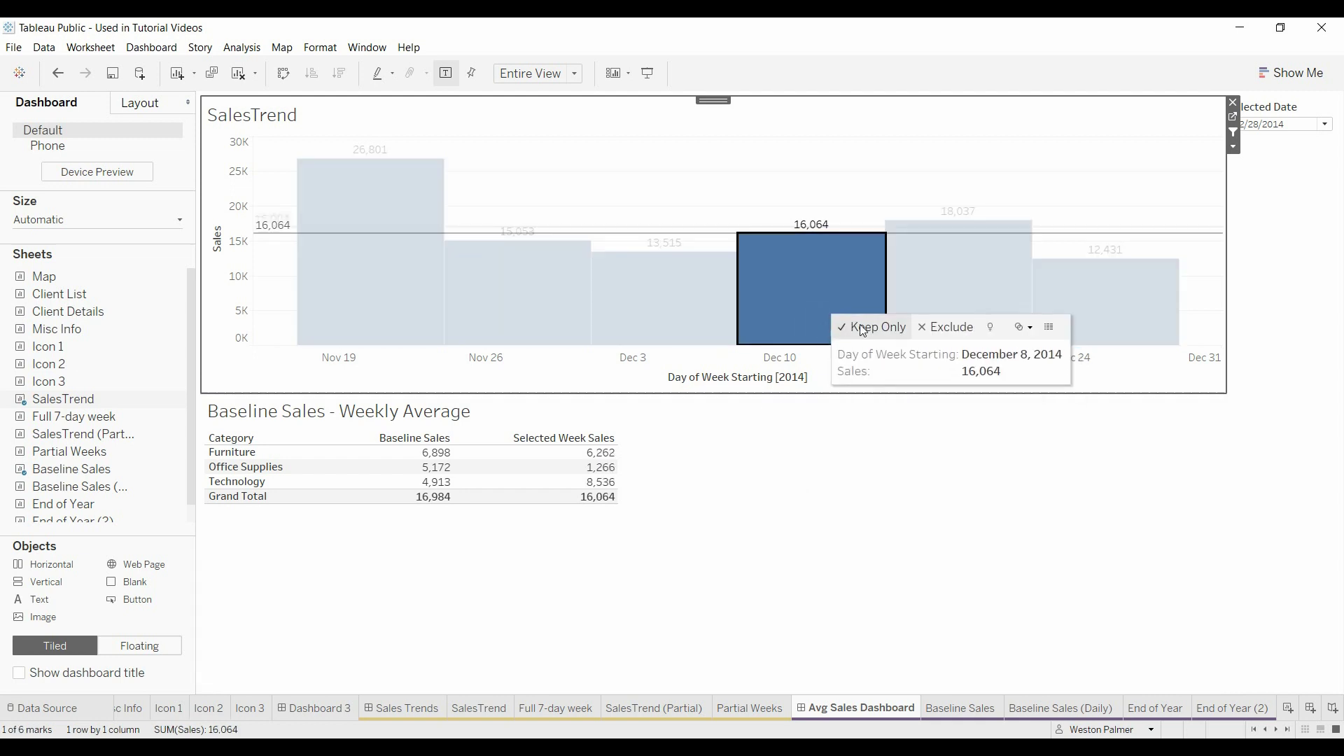
left_click(924, 311, "ctrl")
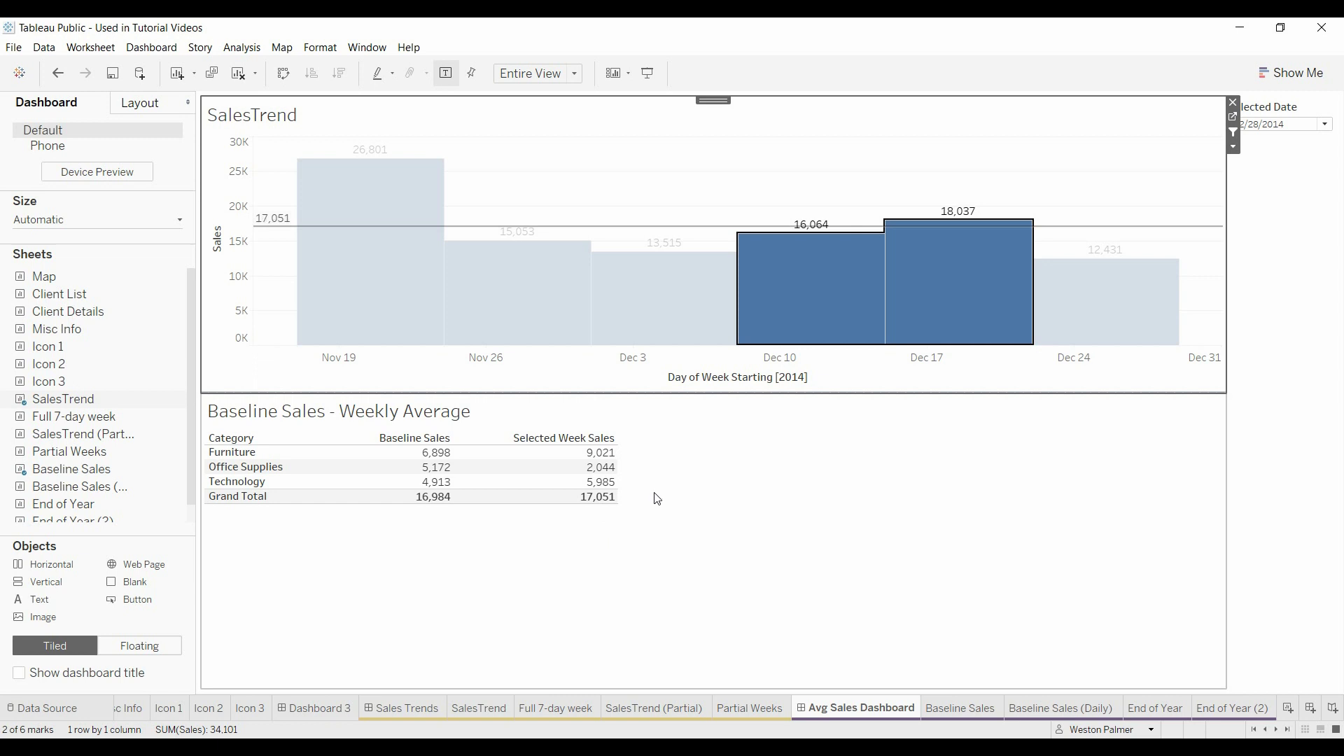
left_click(823, 315)
left_click(864, 315)
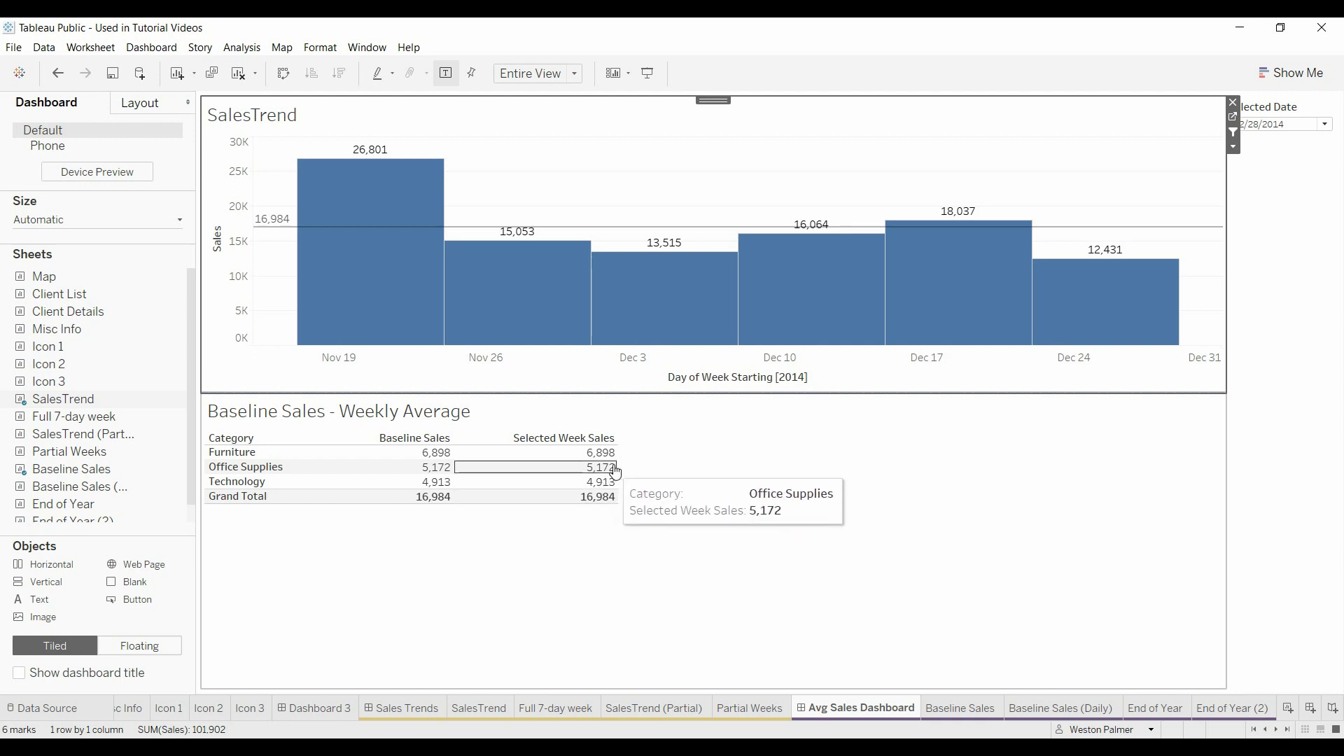
Reselect the Dec 10 and Dec 17 weeks for a 17,051 average, then select the Baseline Sales table
left_click(781, 320)
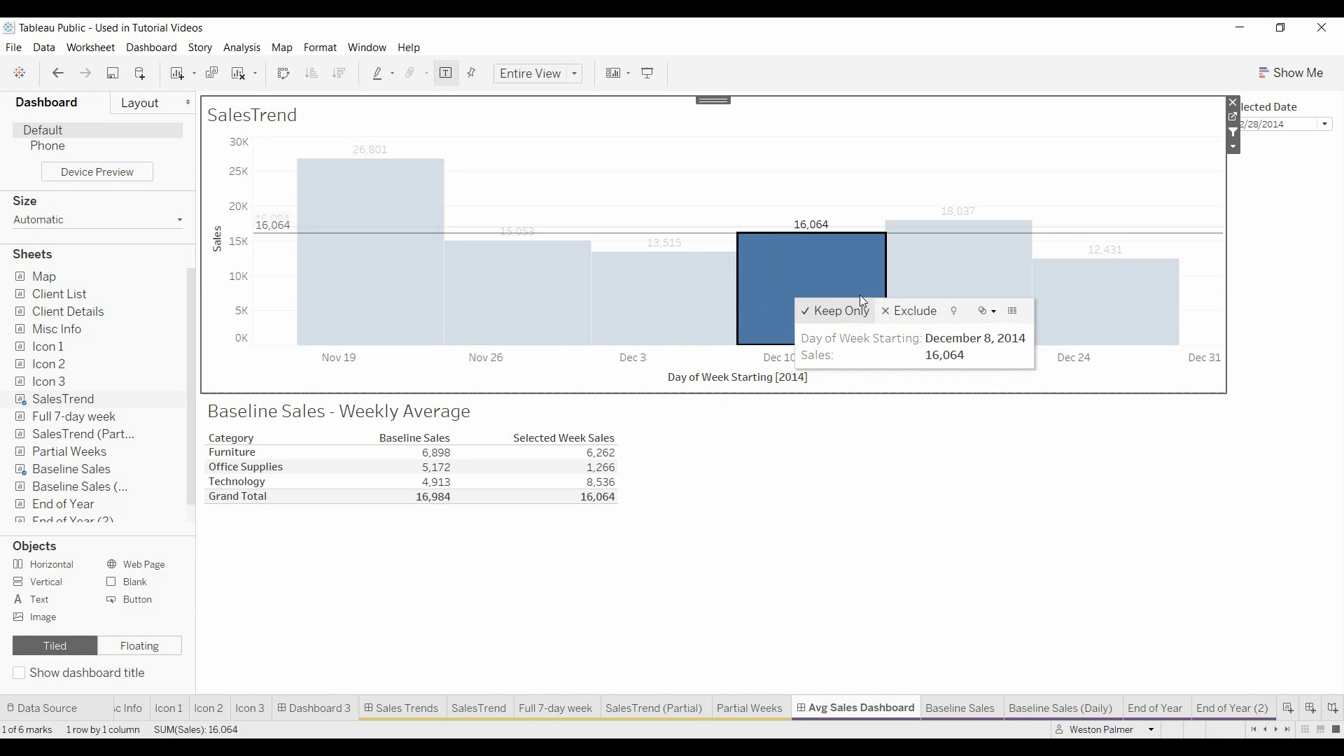
left_click(910, 294, "ctrl")
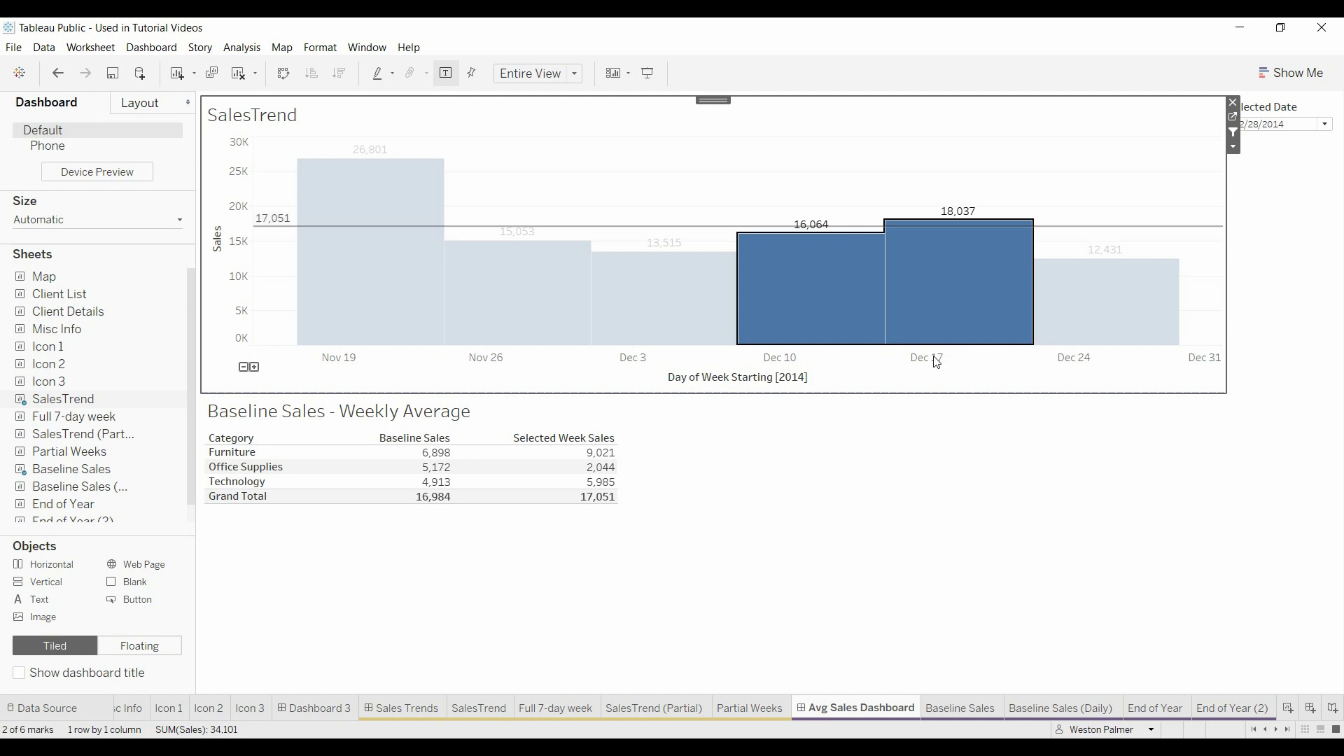
left_click(799, 479)
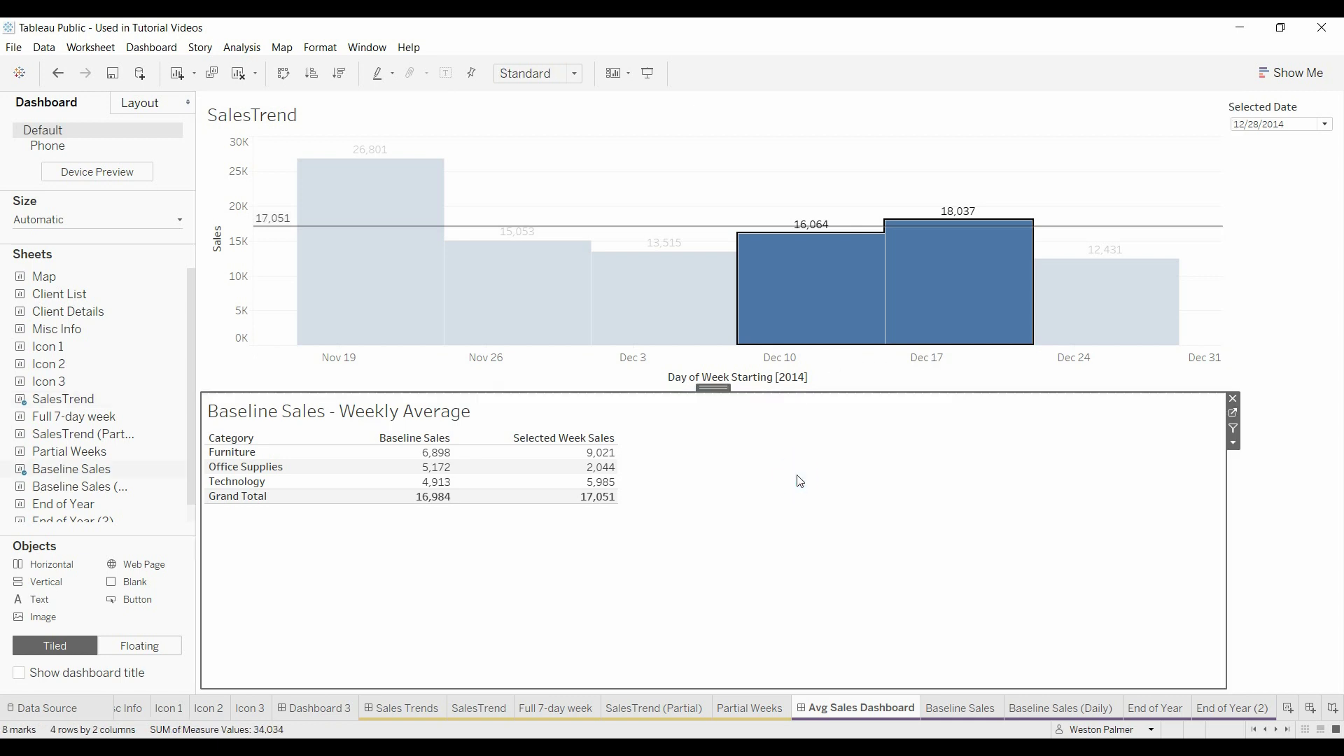
Go to the Baseline Sales worksheet and open the Baseline Sales calculation for editing
left_click(871, 384)
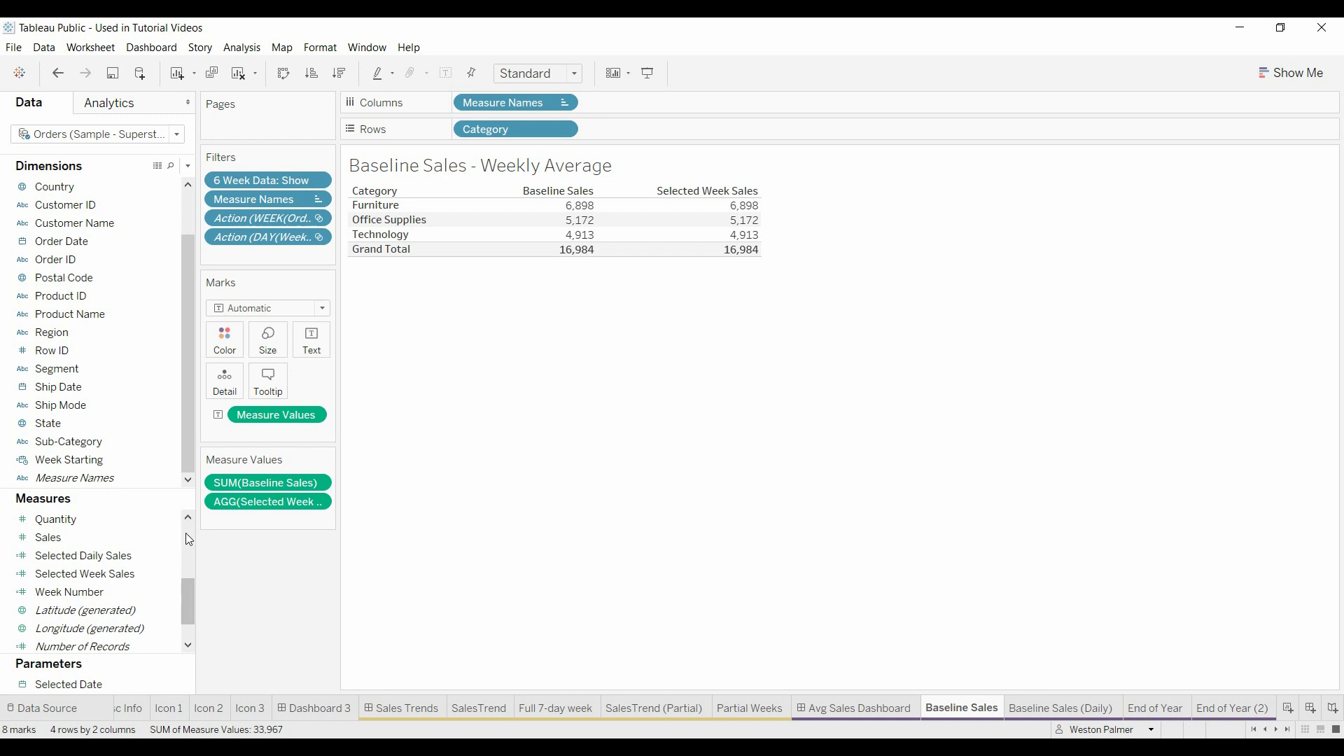
scroll(186, 533, "up", 3)
right_click(172, 520)
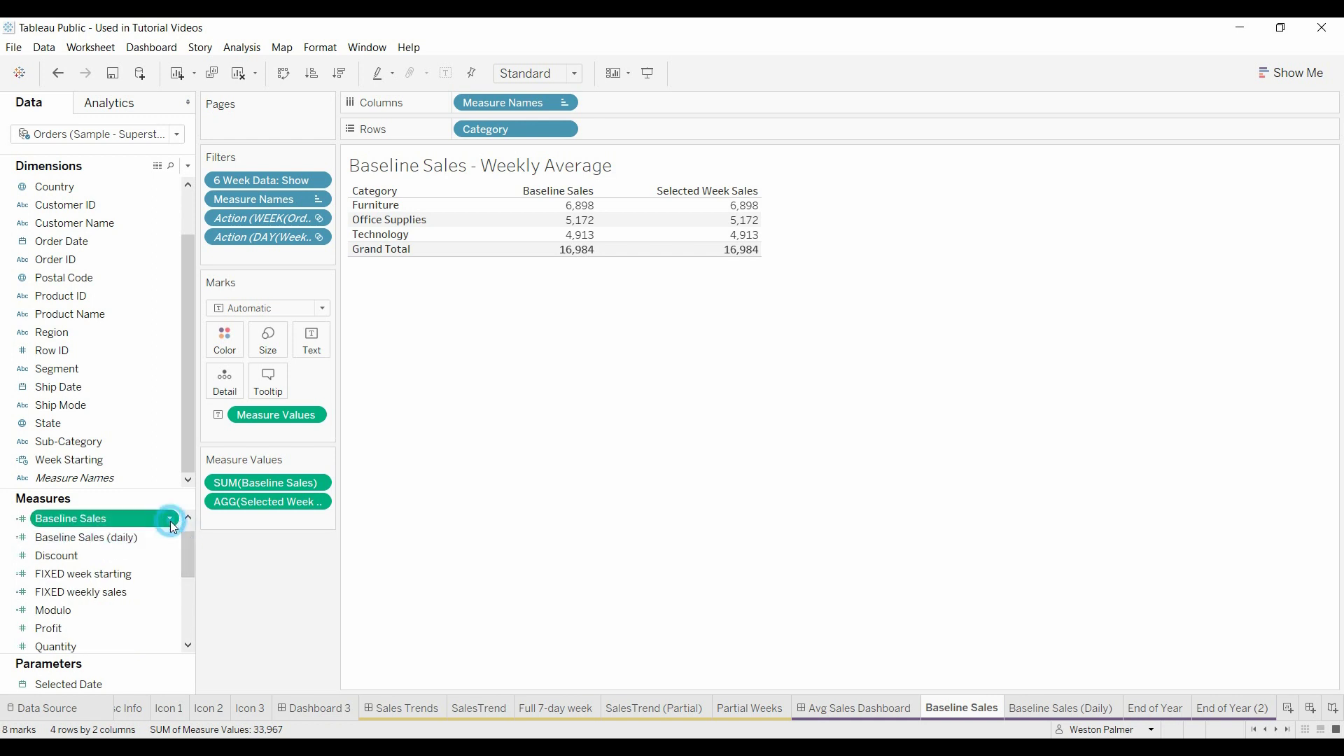
left_click(261, 252)
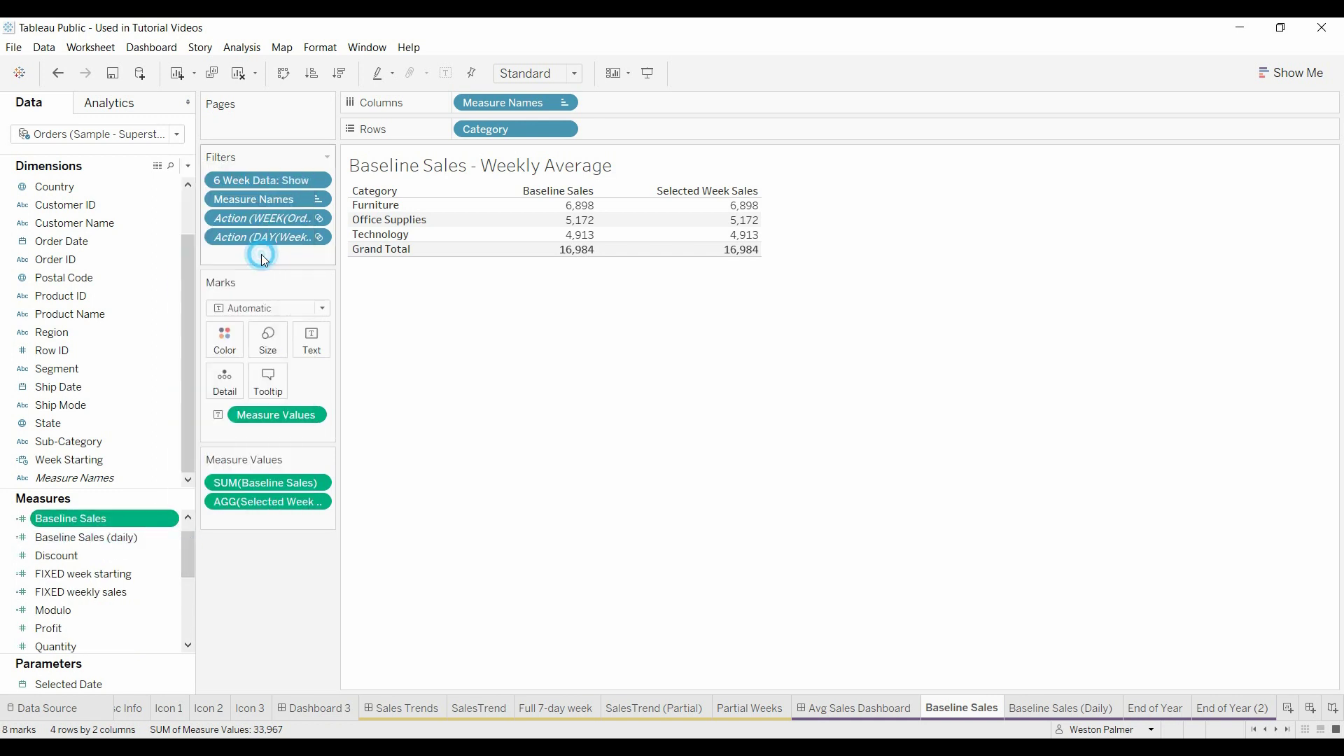
Review the FIXED weekly-average formula, then close the calculation editor with OK
left_click(747, 448)
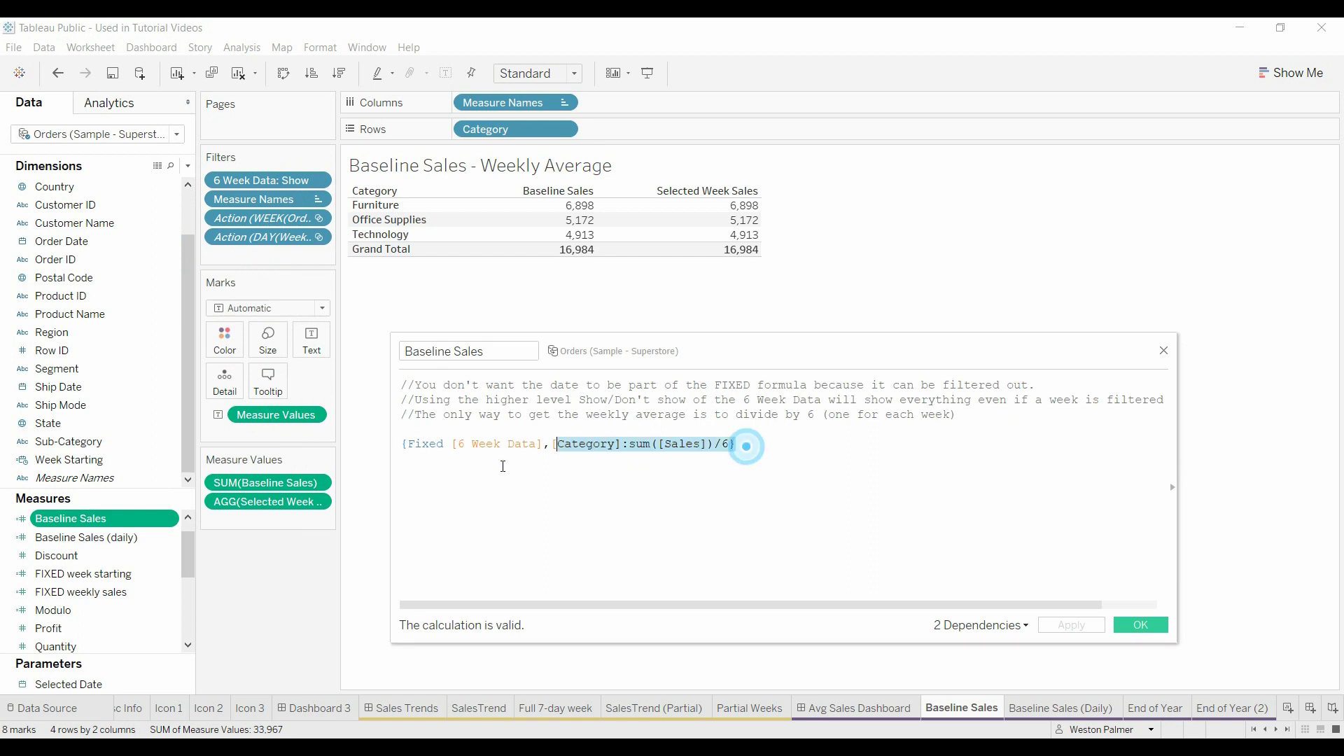
left_click_drag(395, 461, 399, 447)
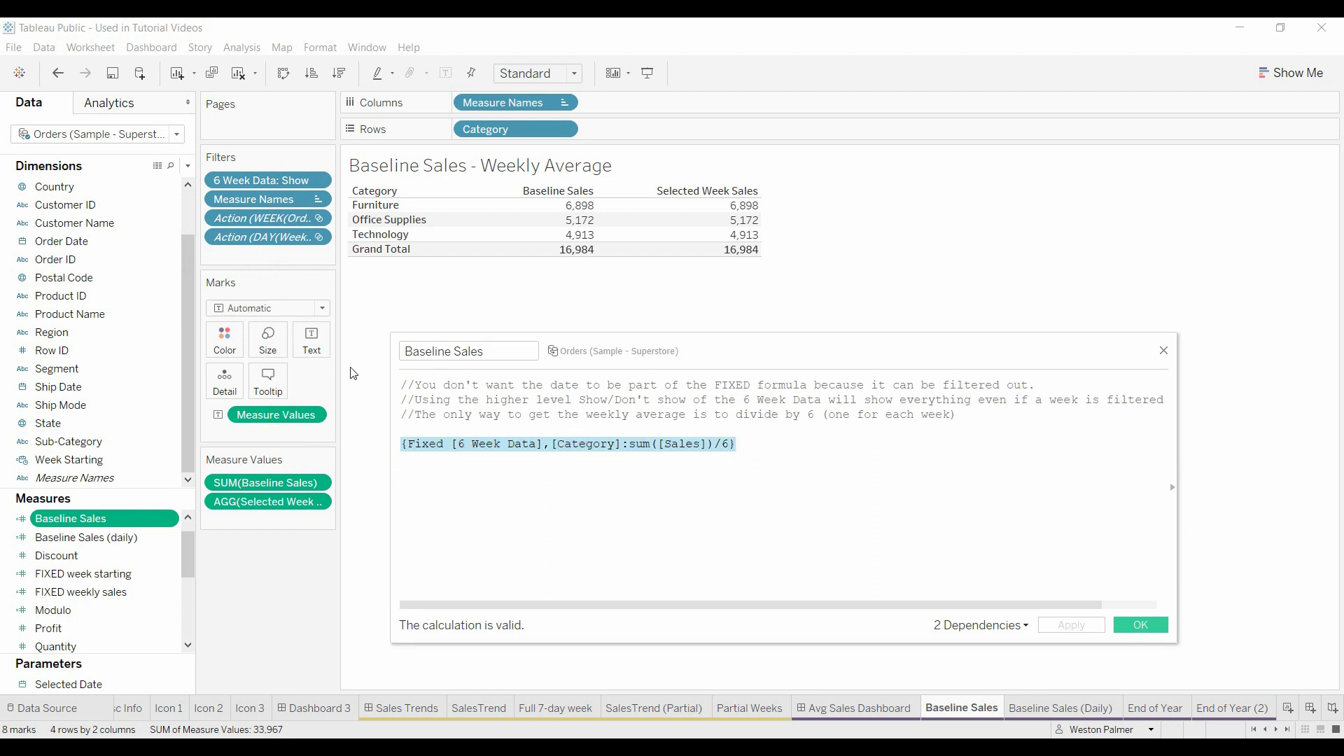
scroll(513, 518, "up", 1)
scroll(513, 518, "up", 2)
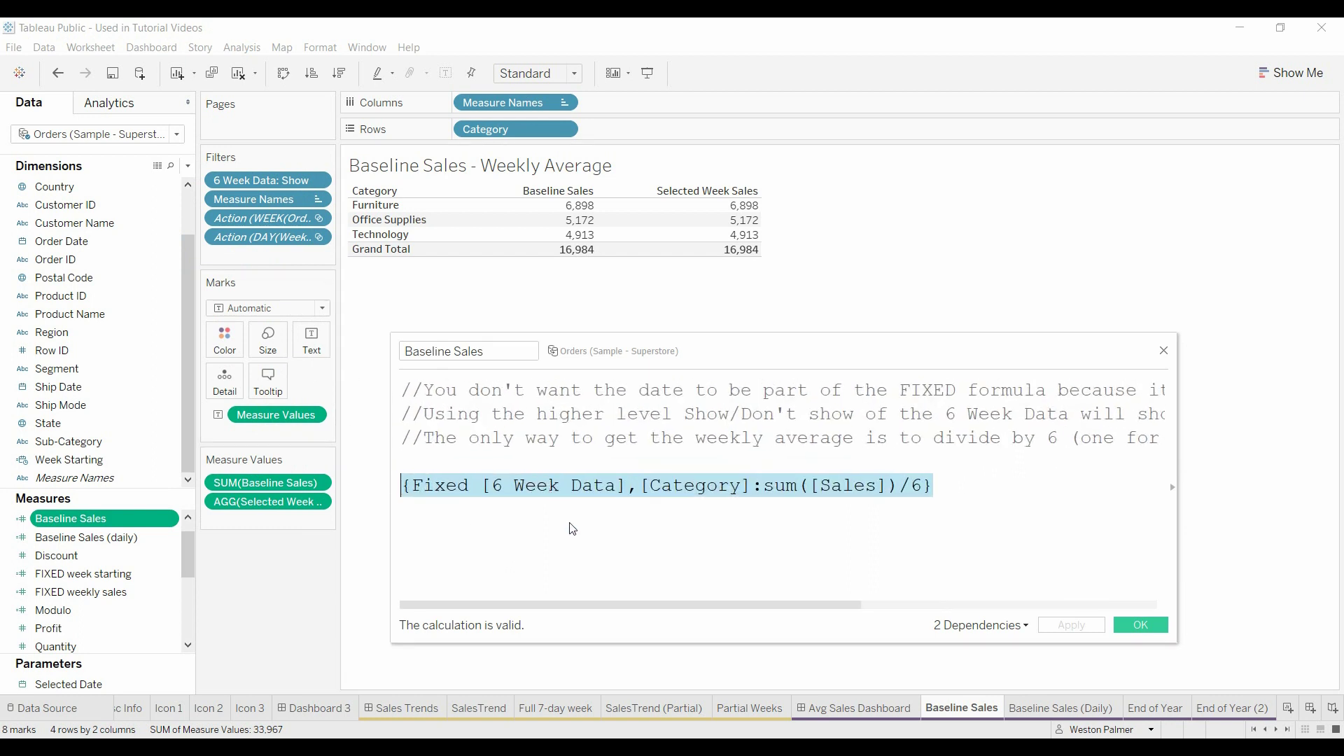
left_click(564, 545)
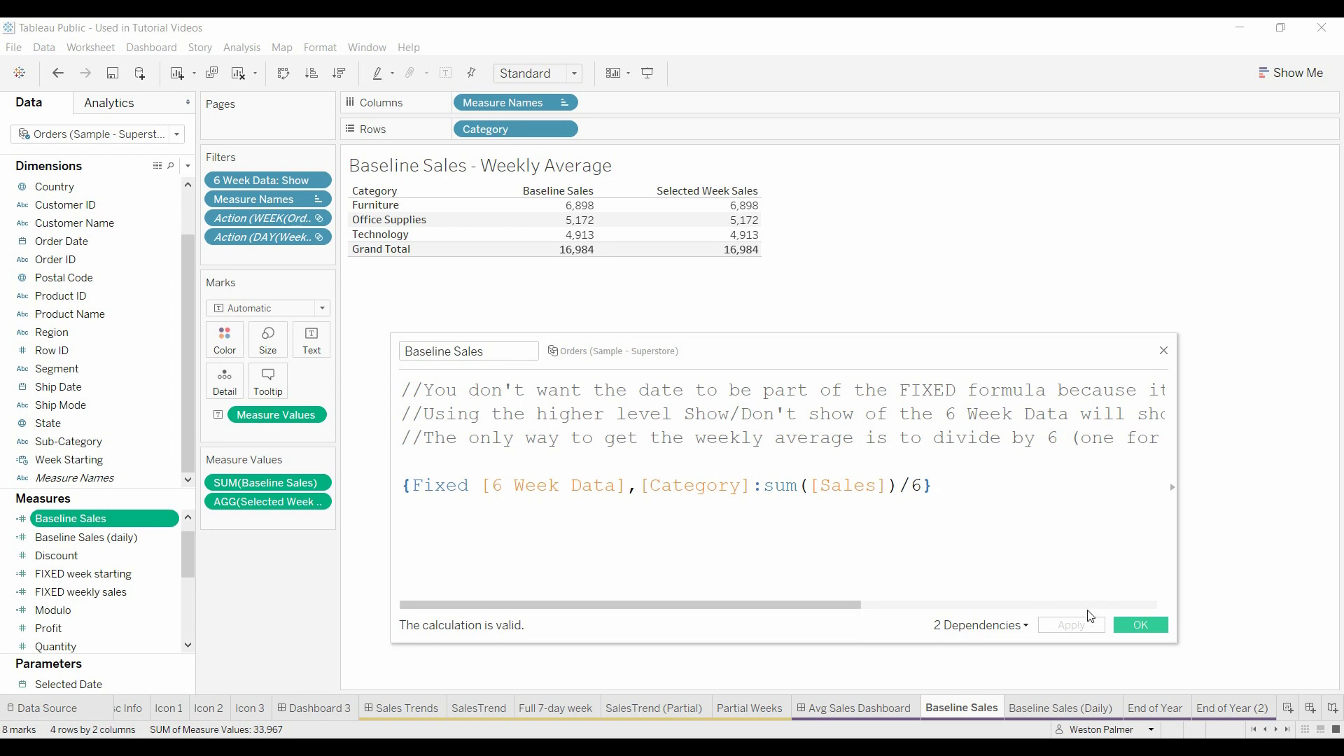
left_click(1125, 624)
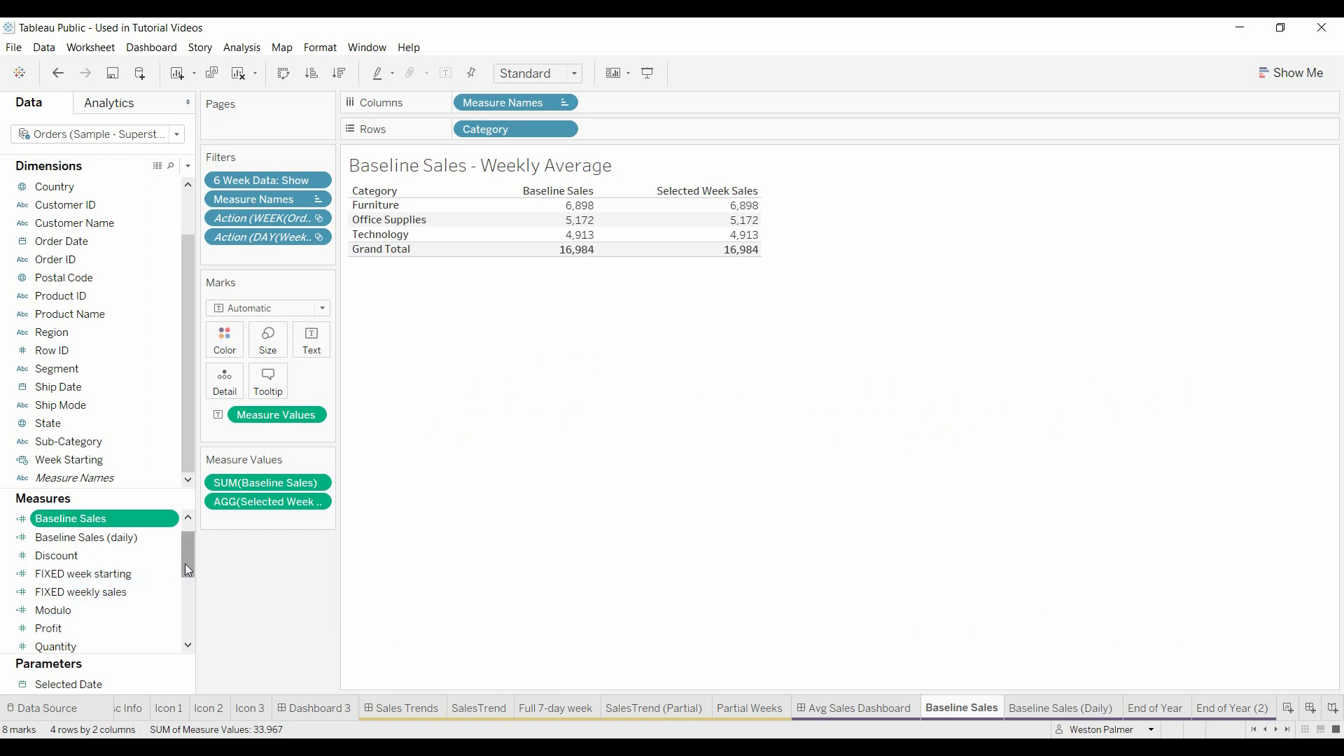
left_click_drag(185, 564, 188, 648)
left_click(178, 537)
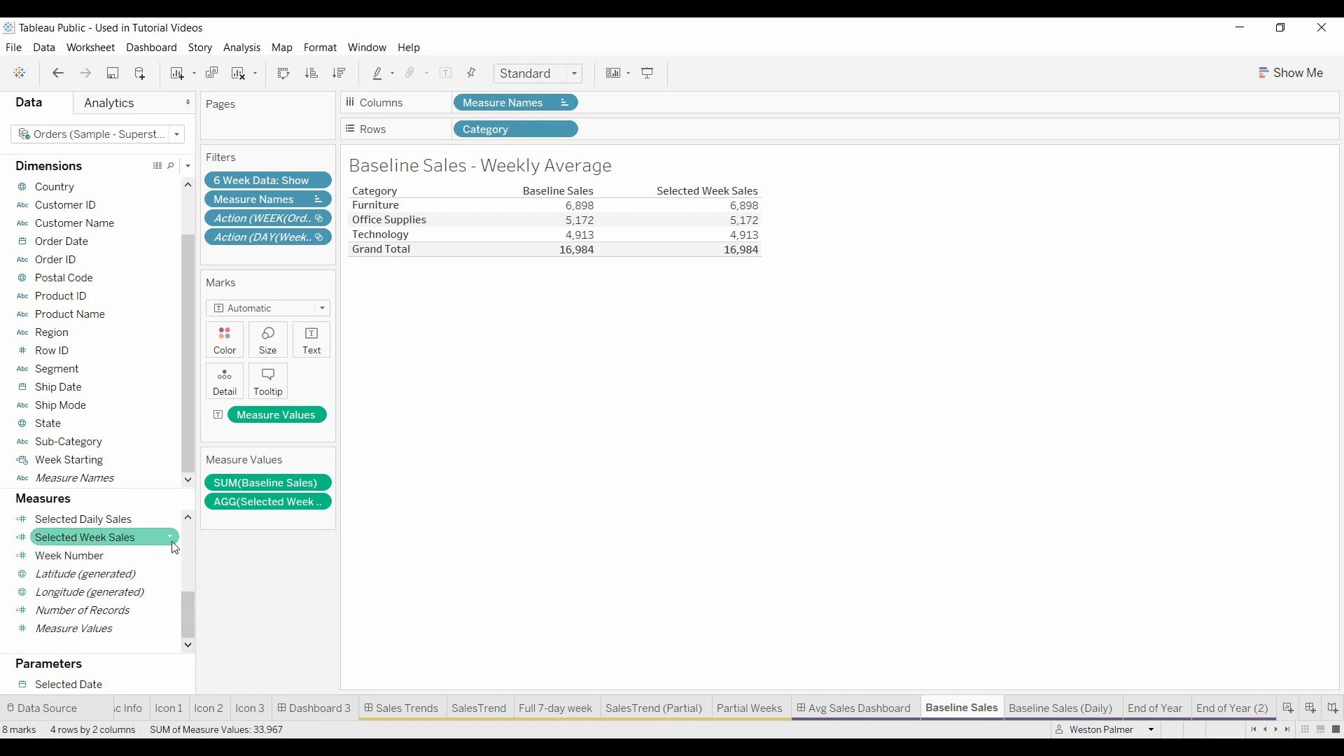
left_click(171, 538)
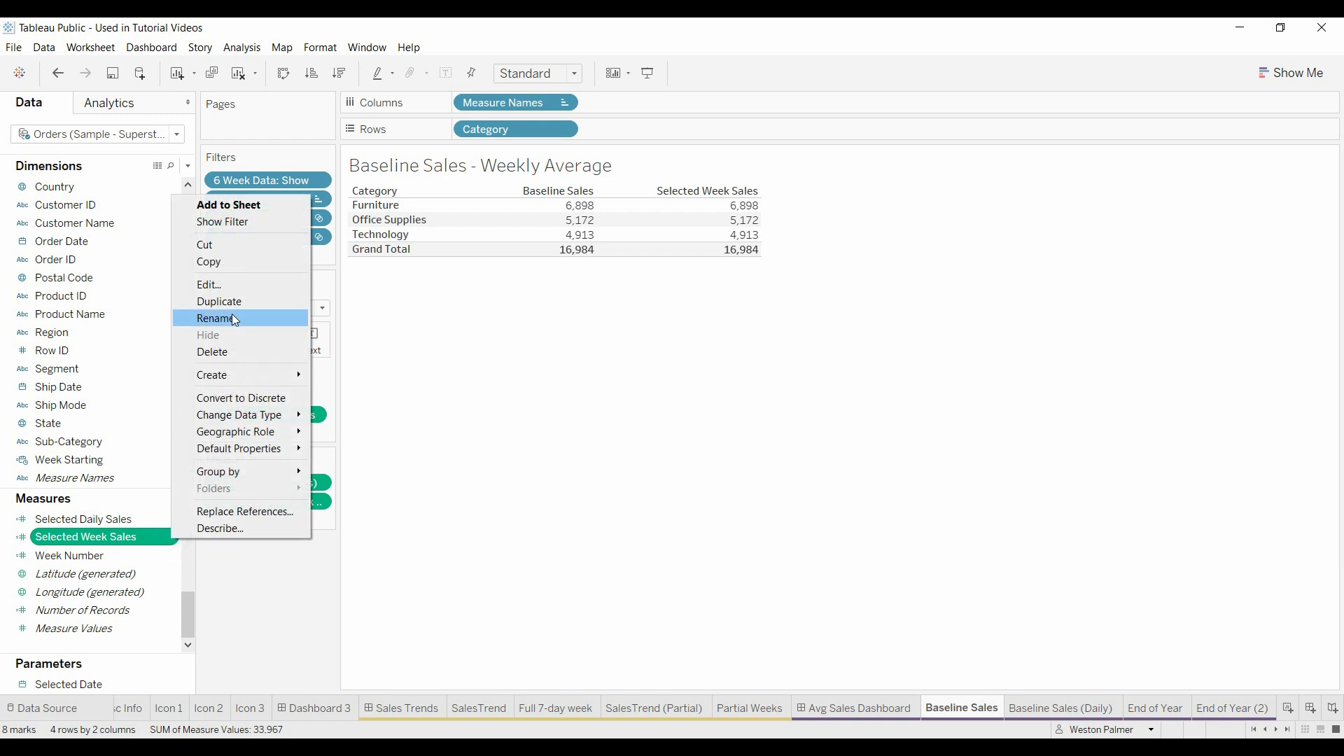
left_click(248, 287)
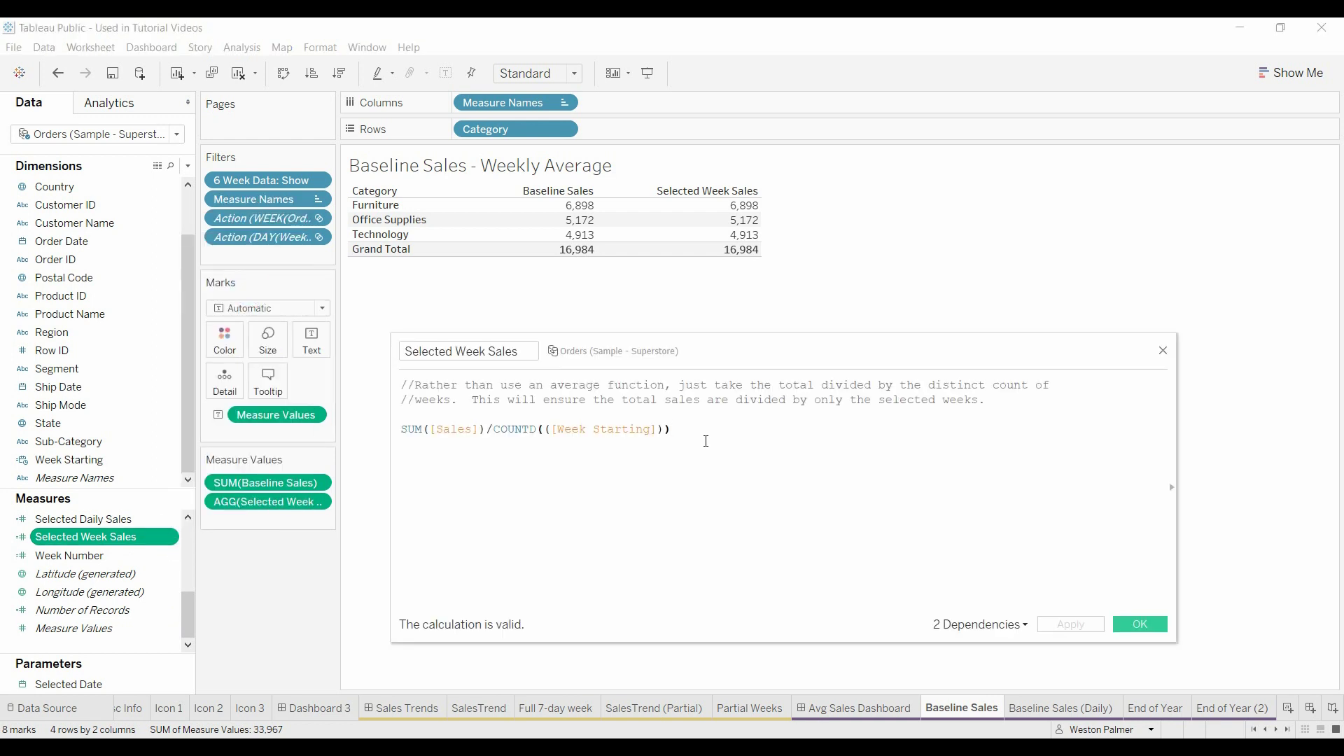
left_click_drag(696, 430, 402, 436)
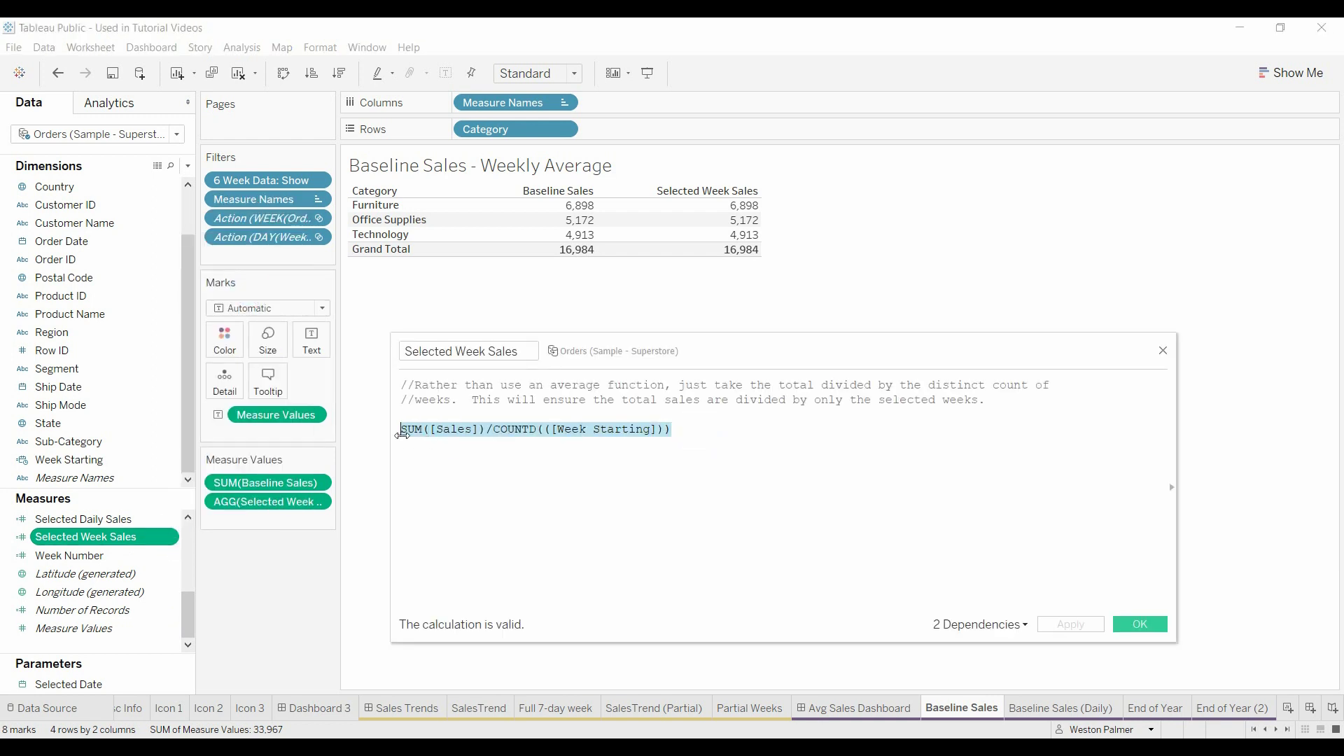
scroll(498, 519, "up", 3, "ctrl")
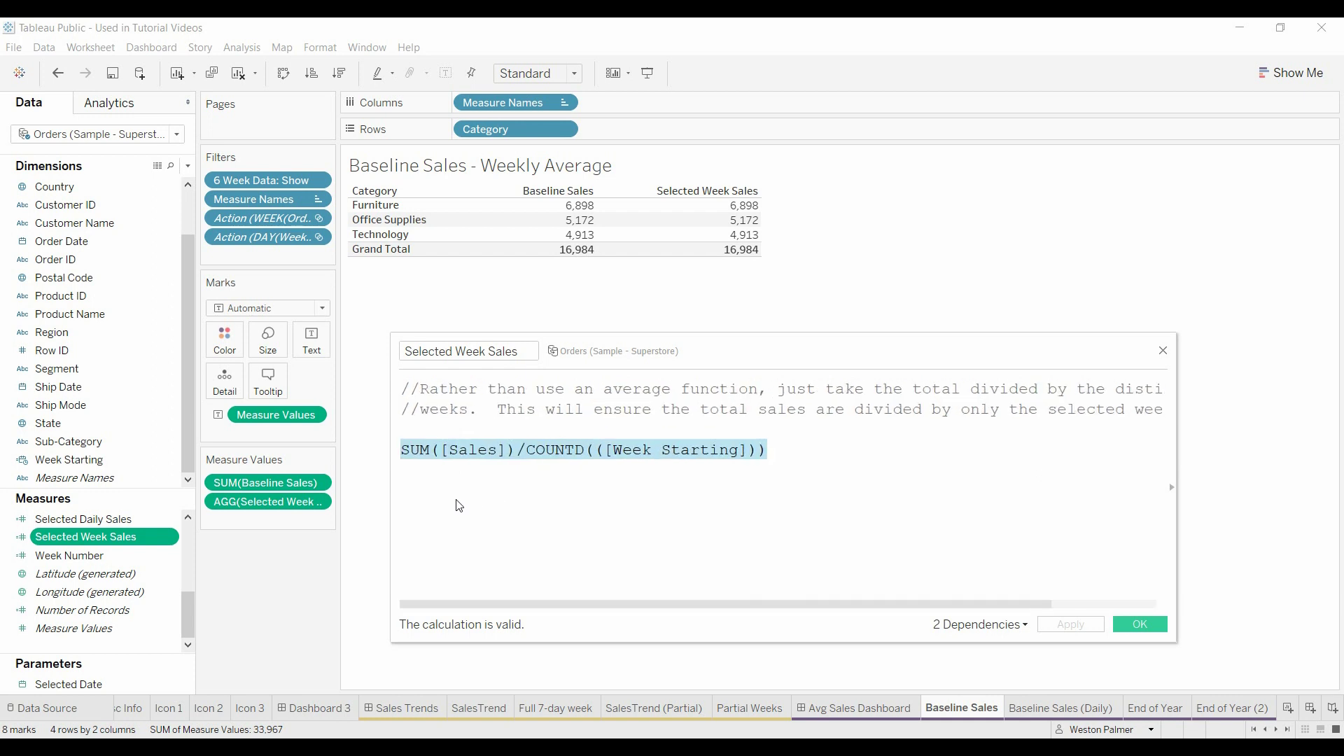
left_click(463, 506)
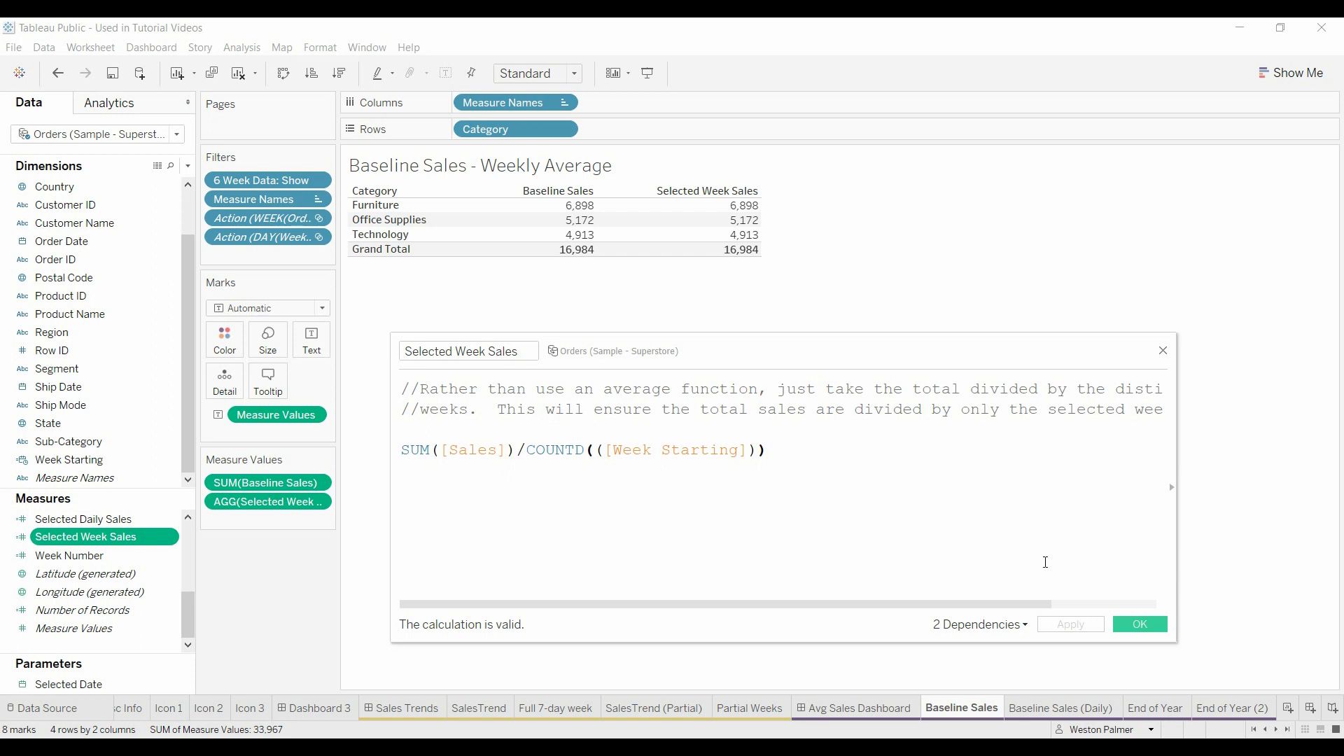
left_click(1142, 626)
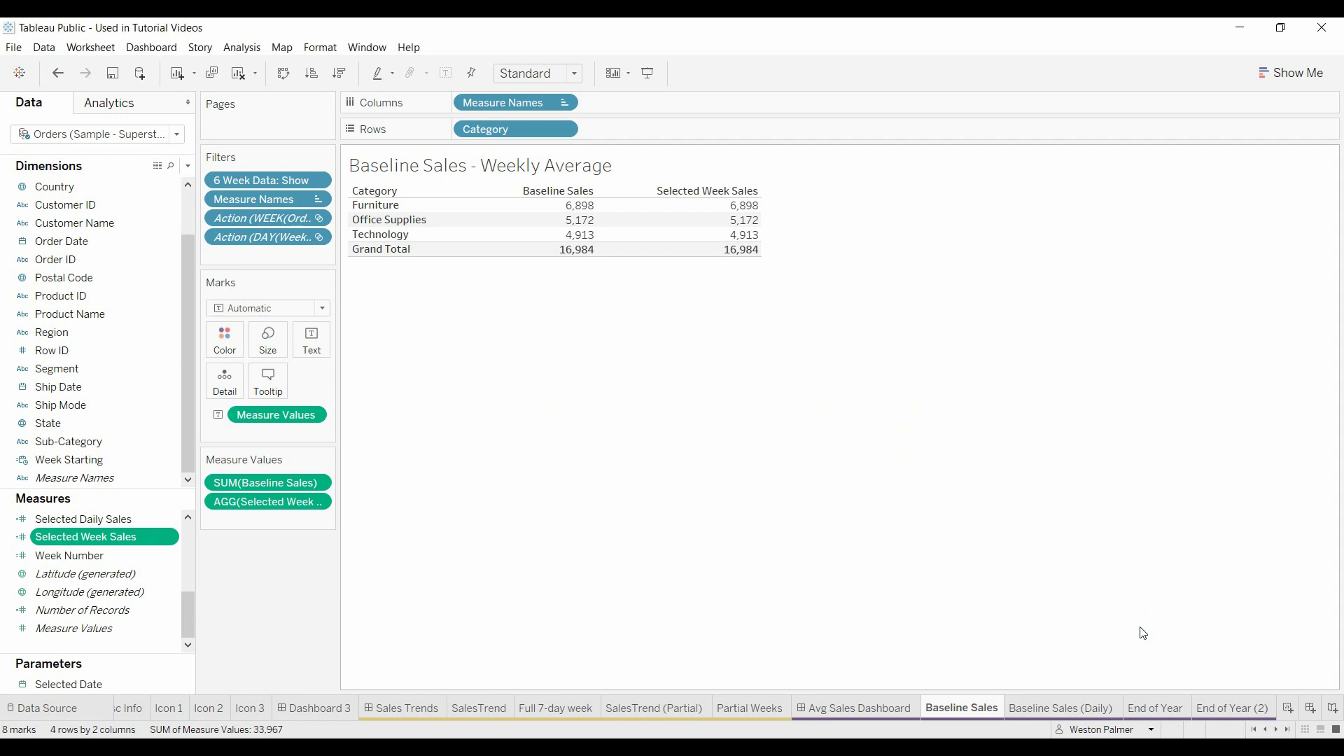
left_click(1039, 710)
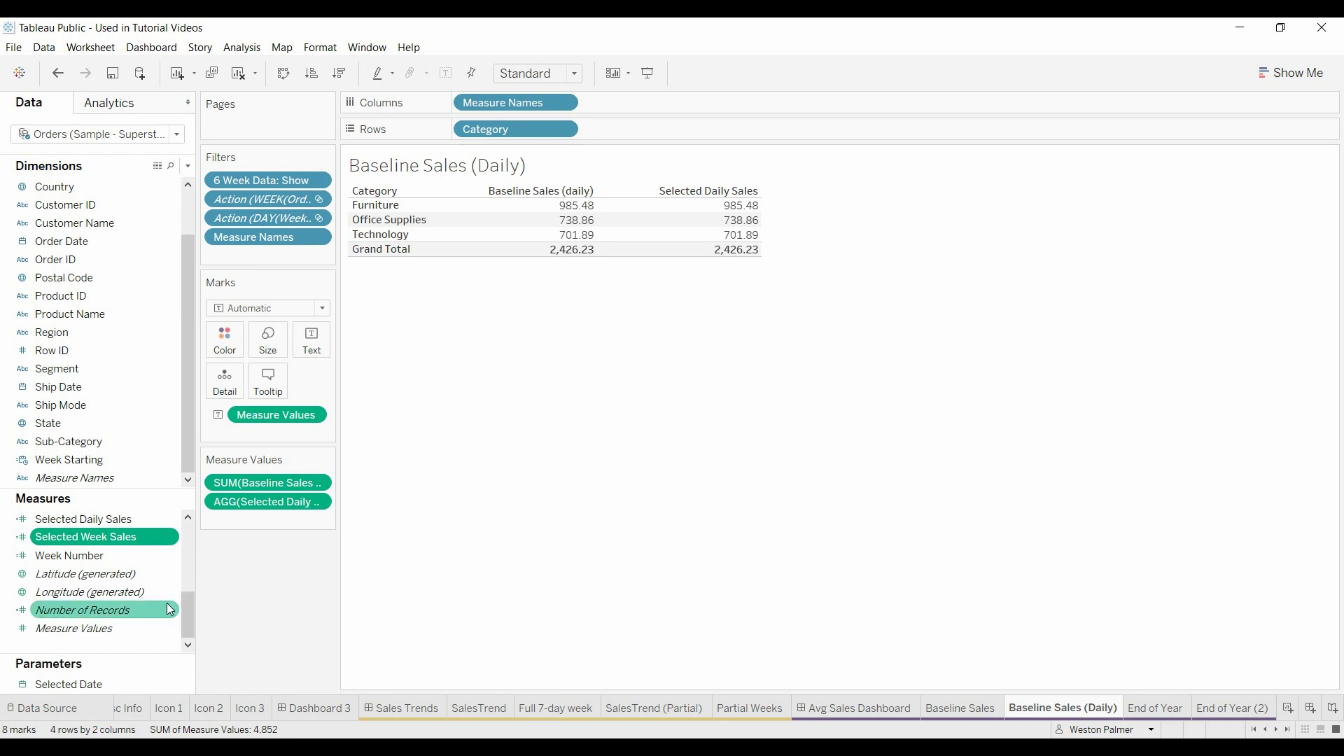
left_click(170, 519)
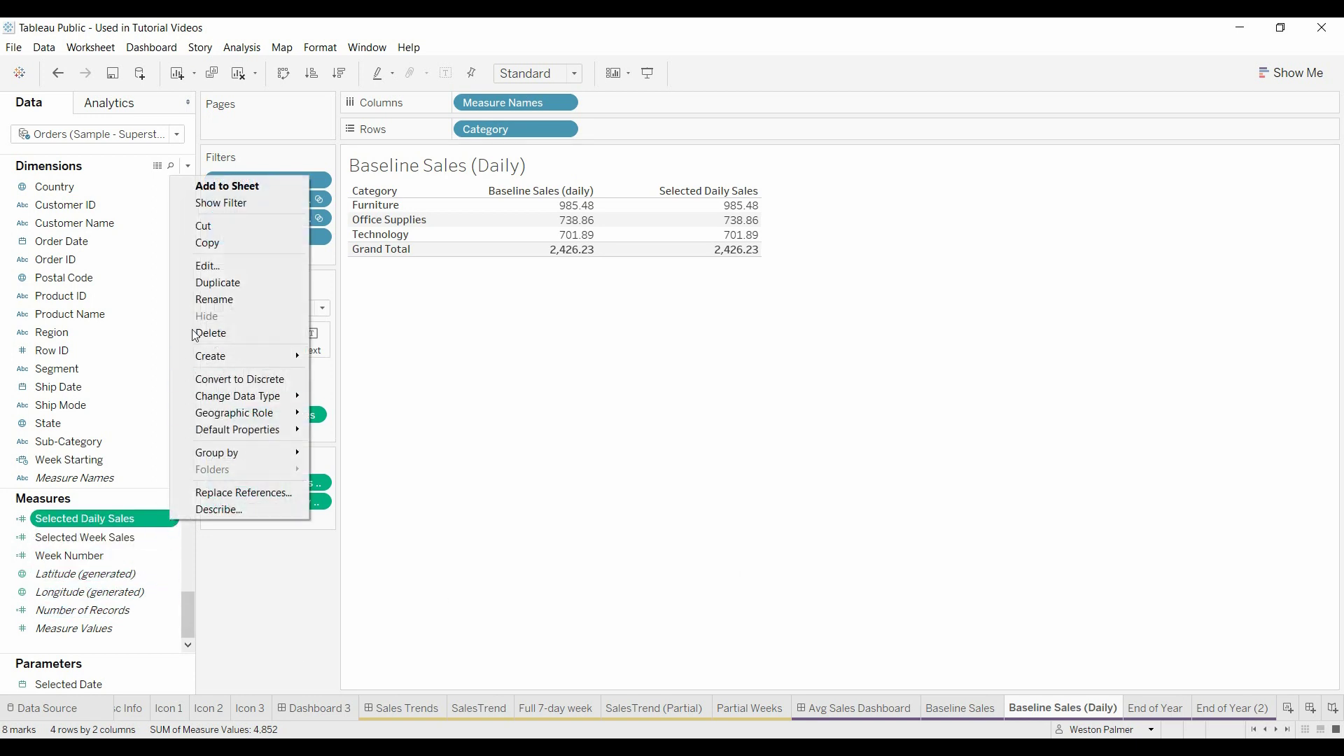
left_click(210, 266)
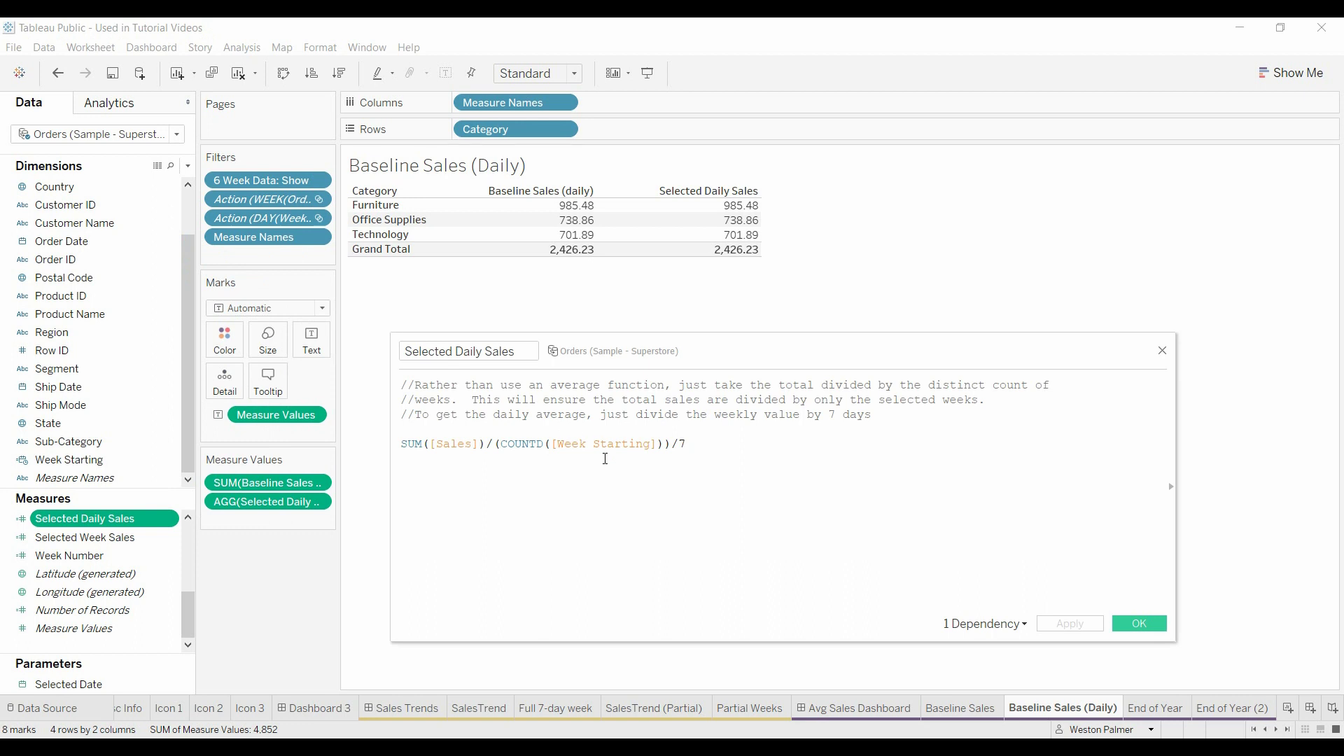
scroll(641, 485, "up", 4, "ctrl")
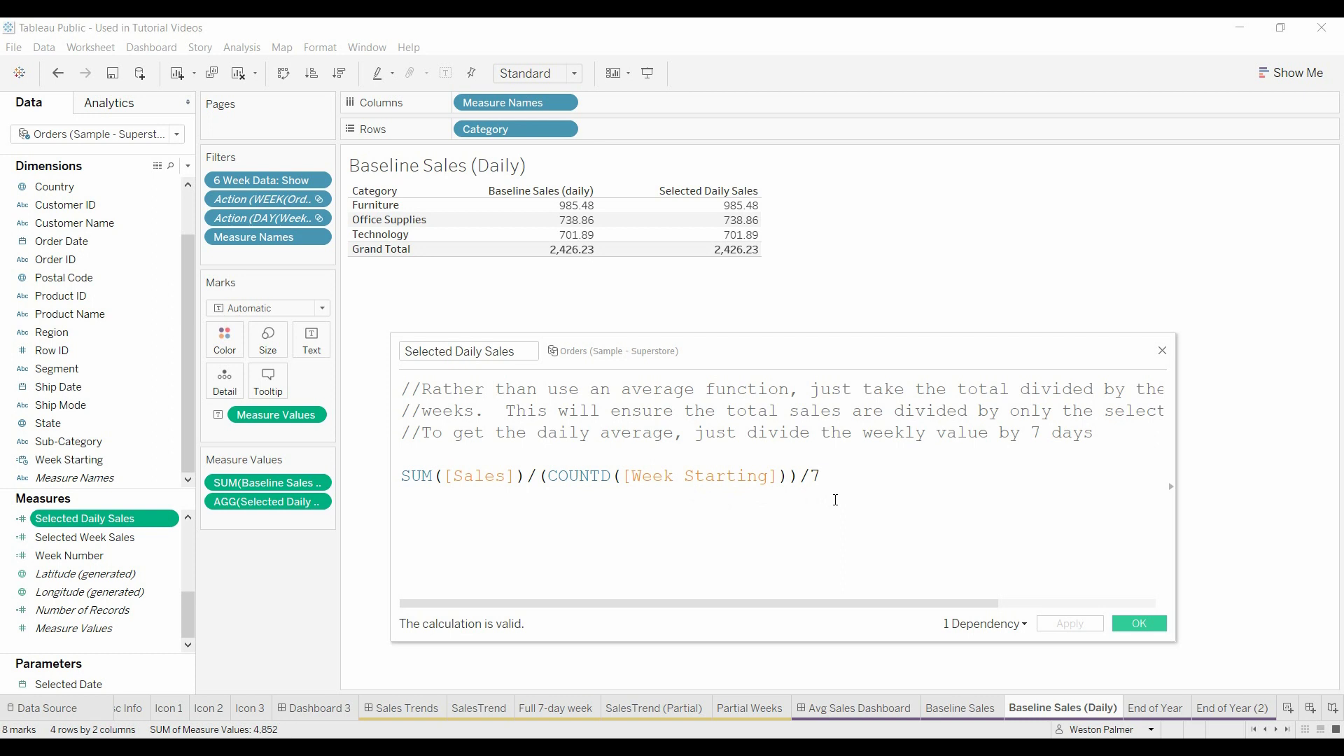
left_click(1162, 350)
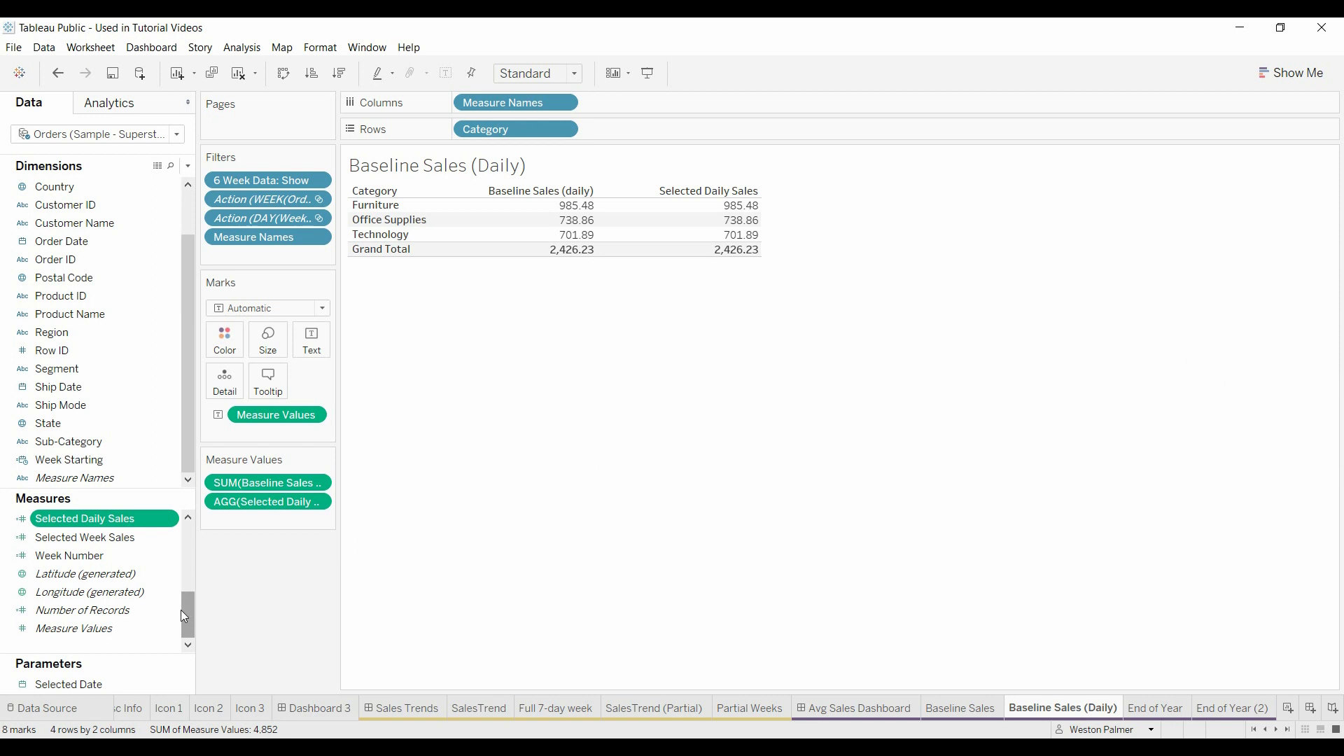
left_click_drag(184, 616, 180, 564)
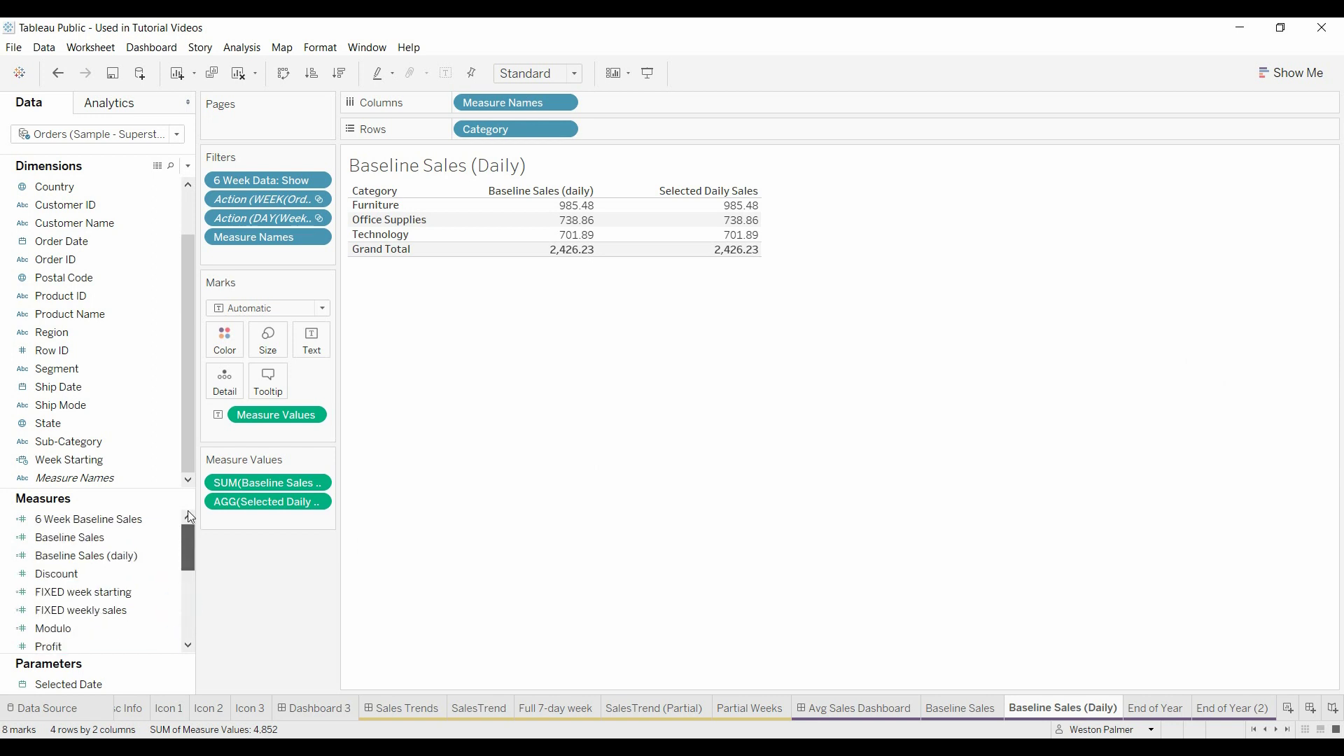
right_click(175, 559)
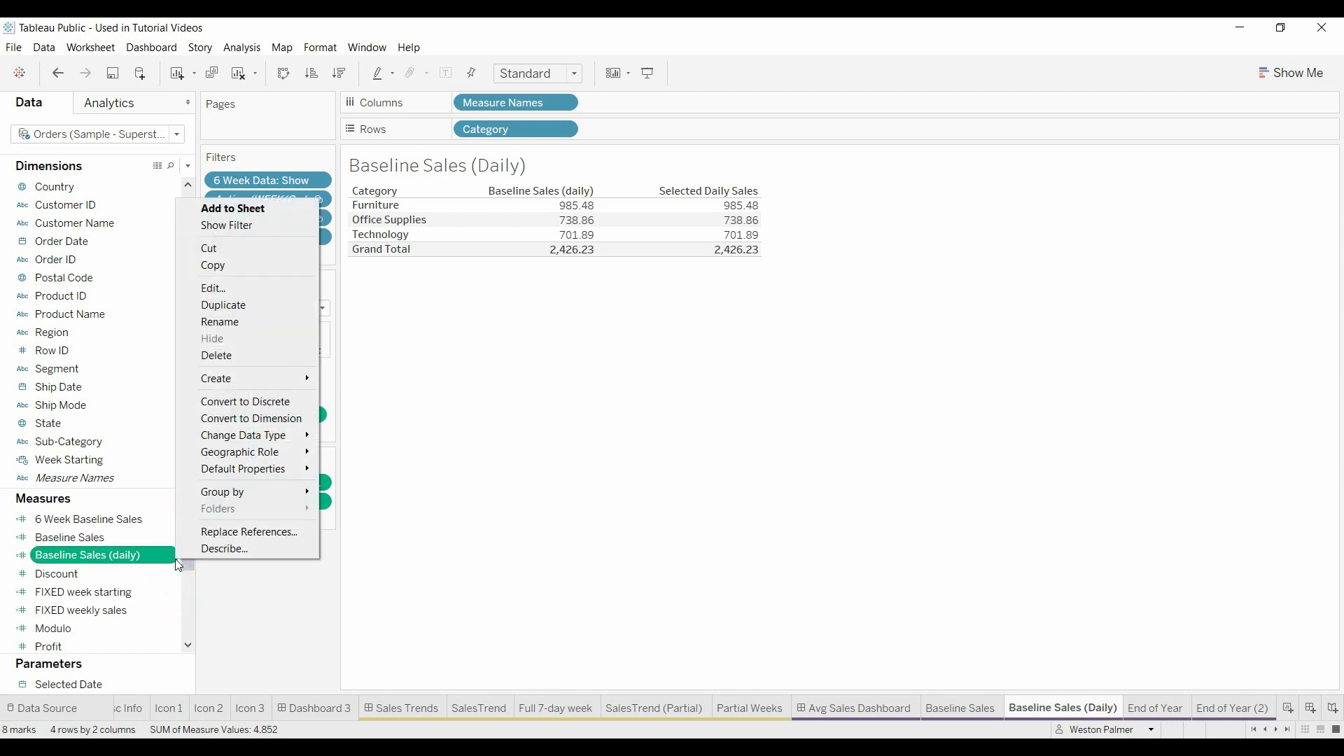
left_click(249, 288)
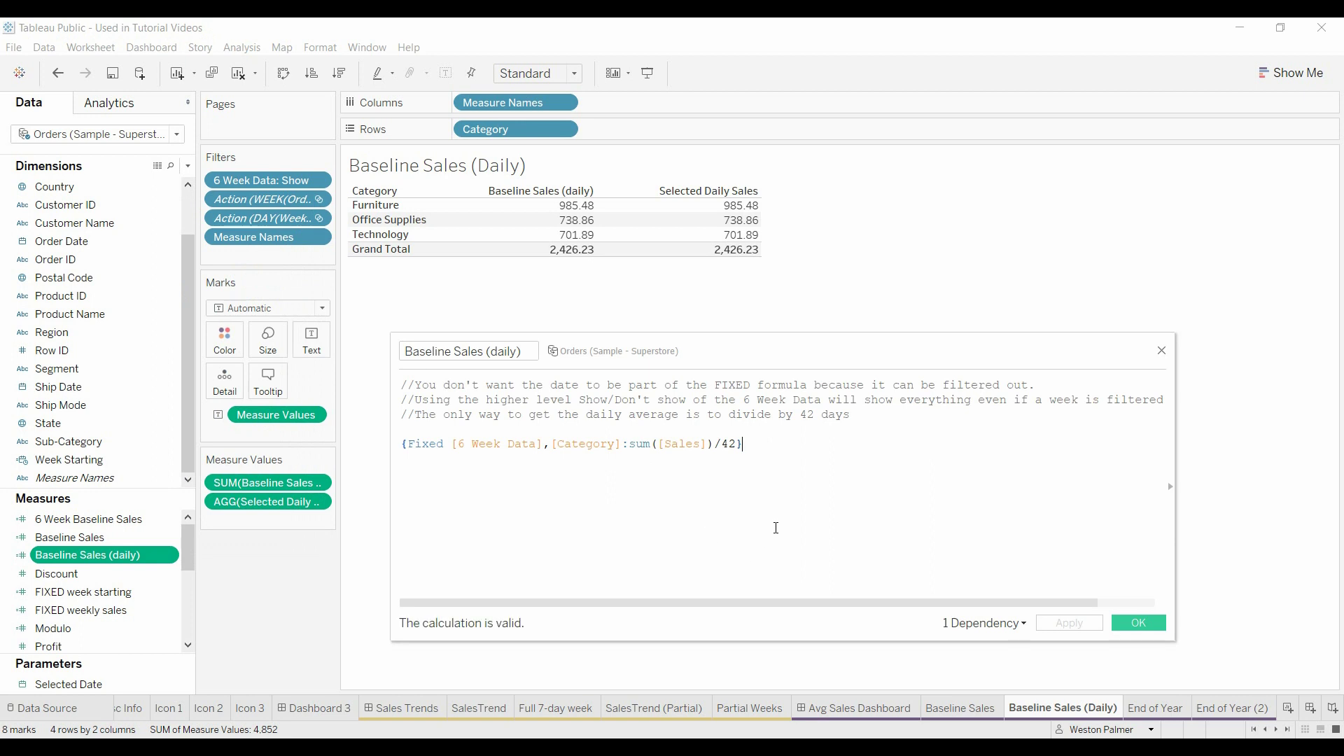
left_click(403, 445)
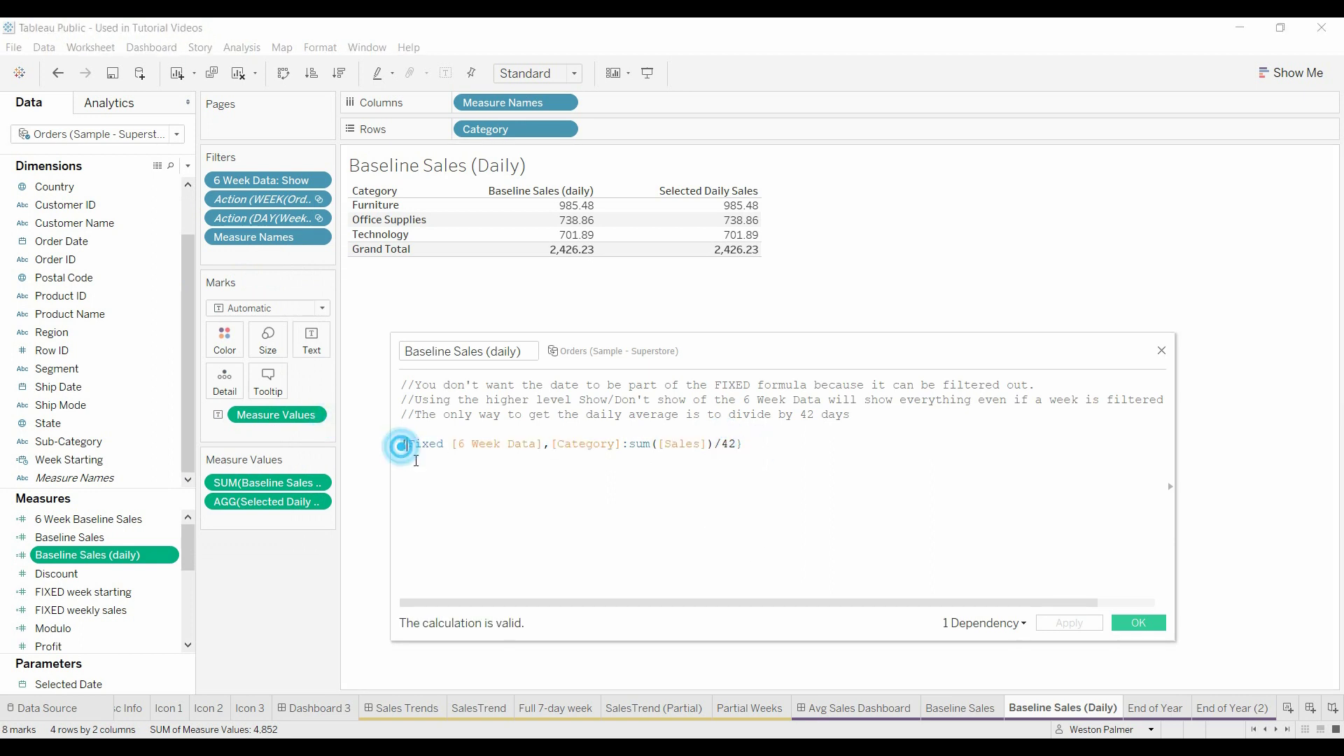
scroll(810, 513, "up", 5, "ctrl")
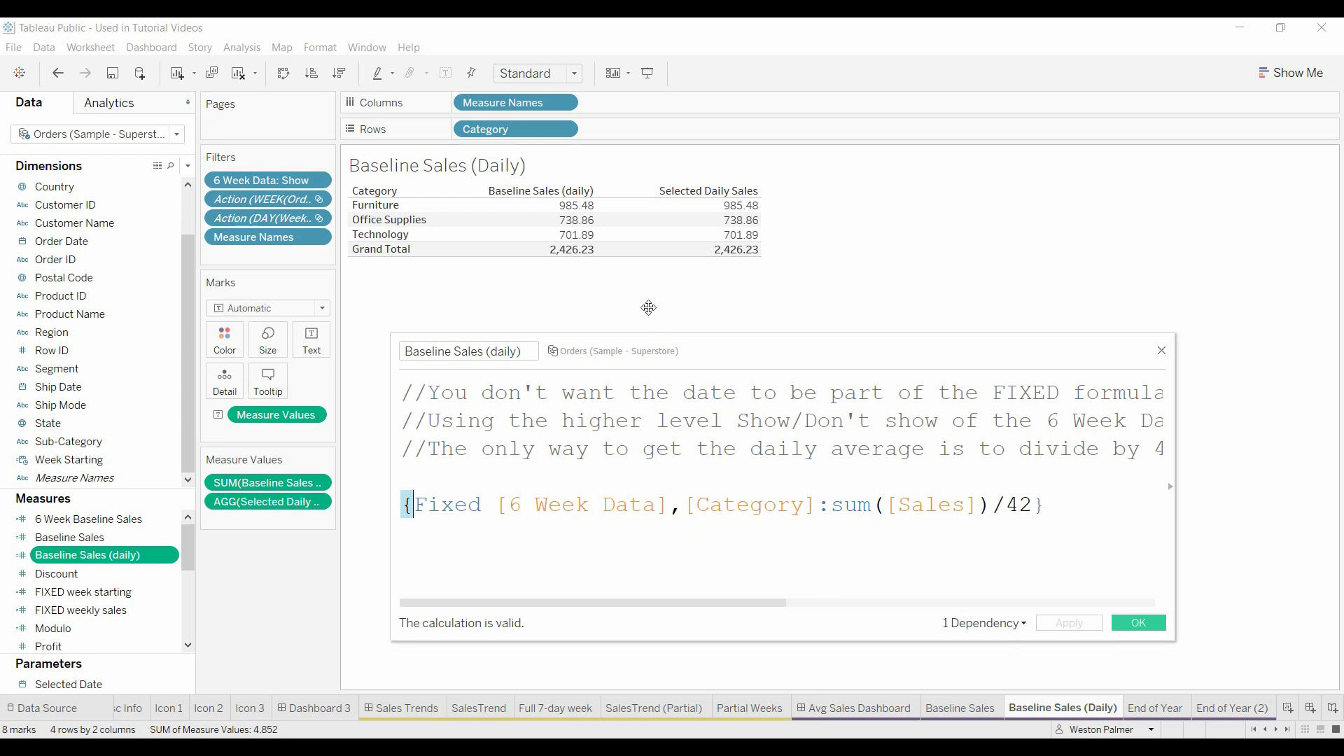
mouse_move(594, 229)
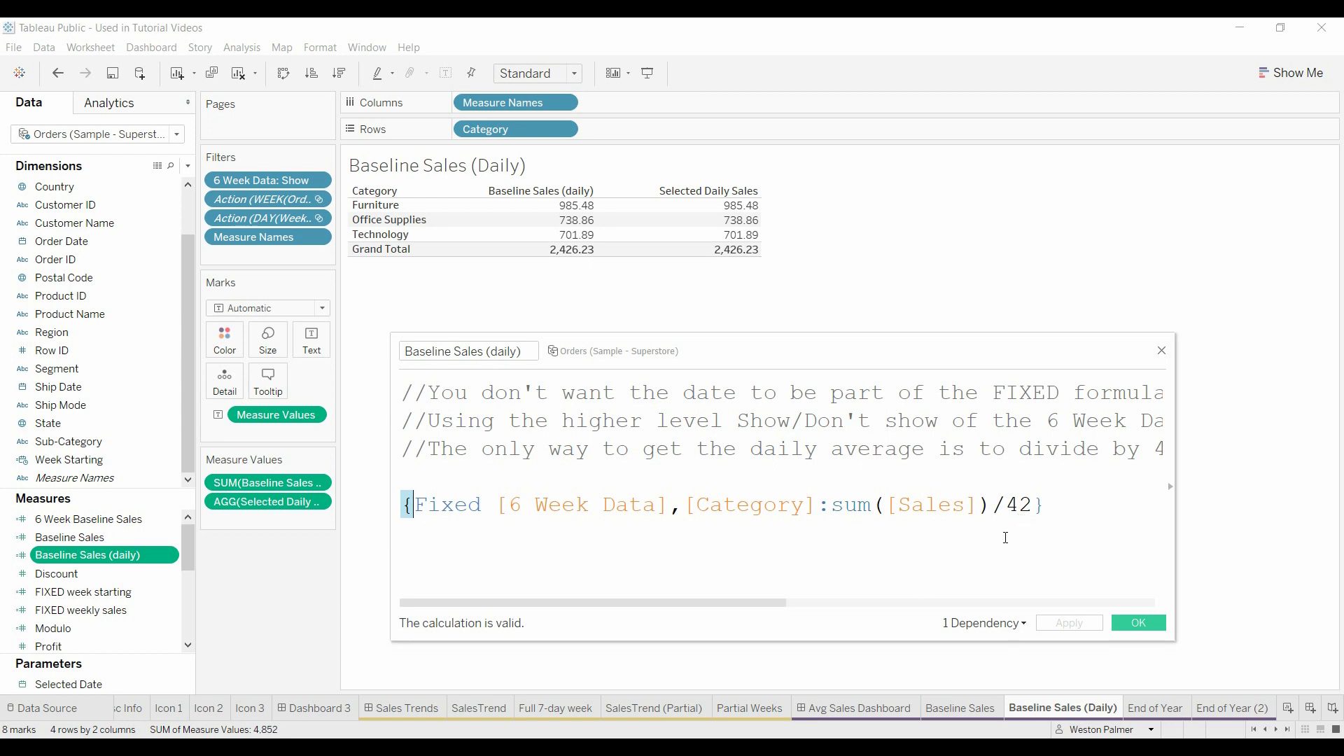
left_click(1141, 623)
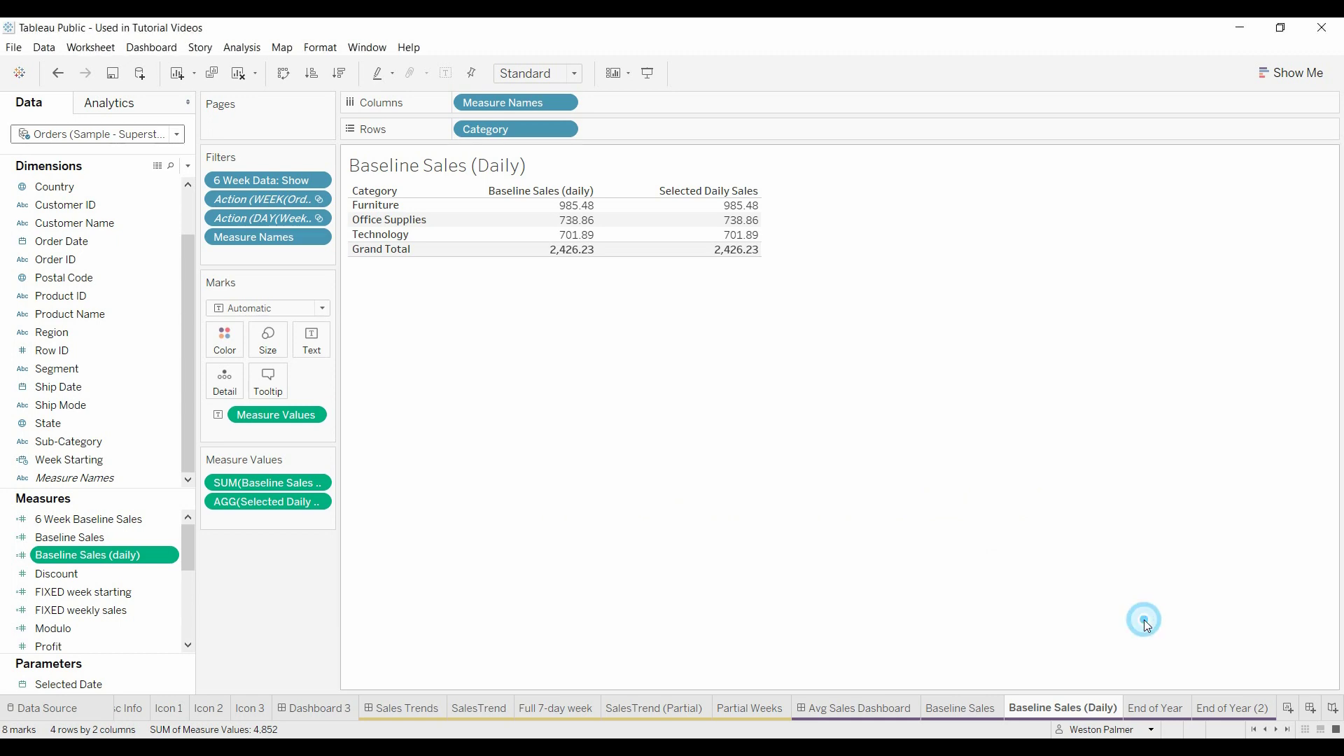
Place the Baseline Sales (Daily) sheet right of the weekly table on the Avg Sales Dashboard
left_click(866, 710)
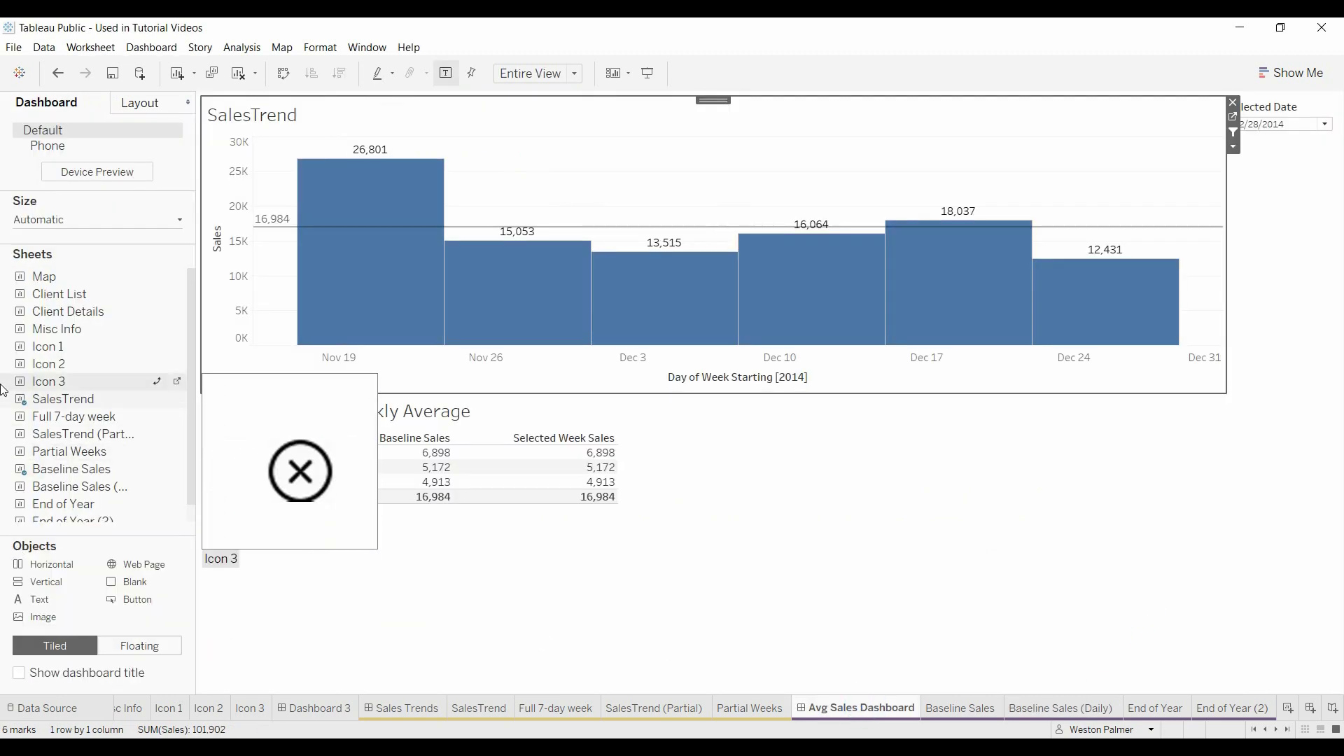
left_click(90, 492)
left_click_drag(90, 491, 747, 437)
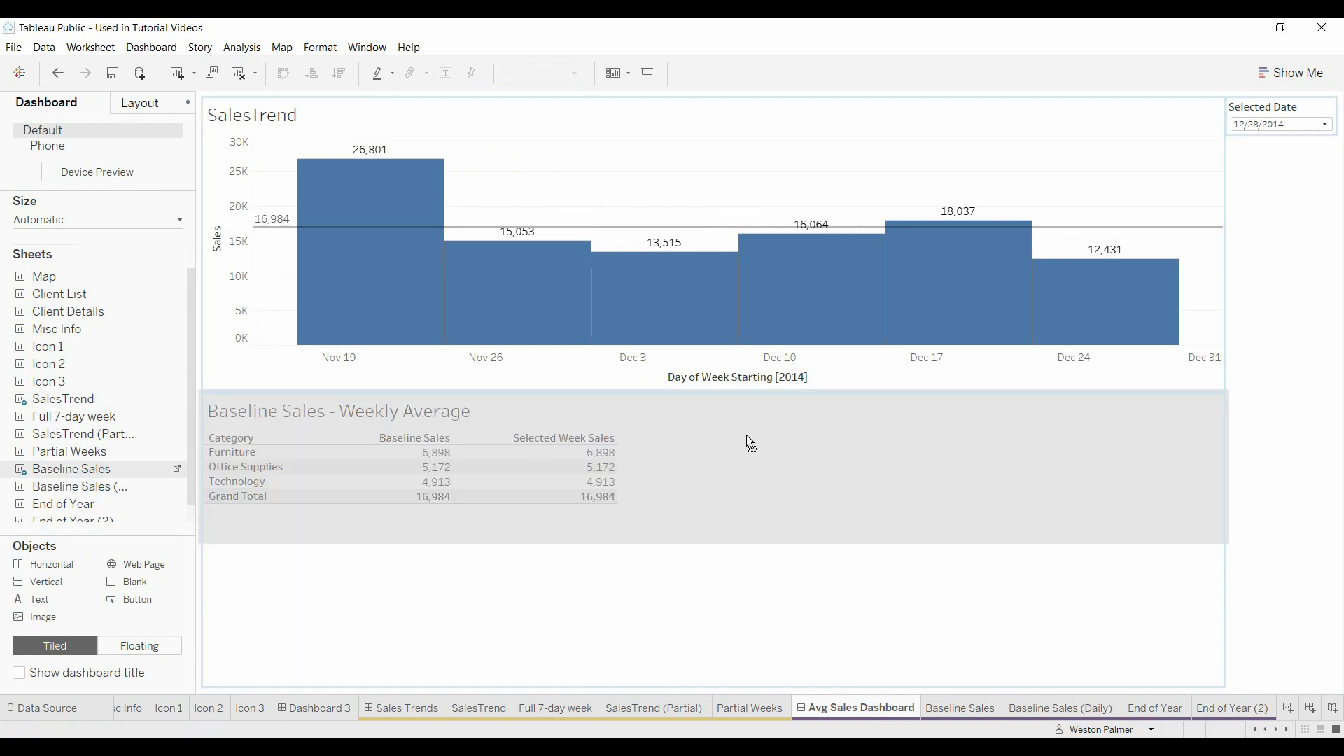
left_click_drag(803, 503, 818, 536)
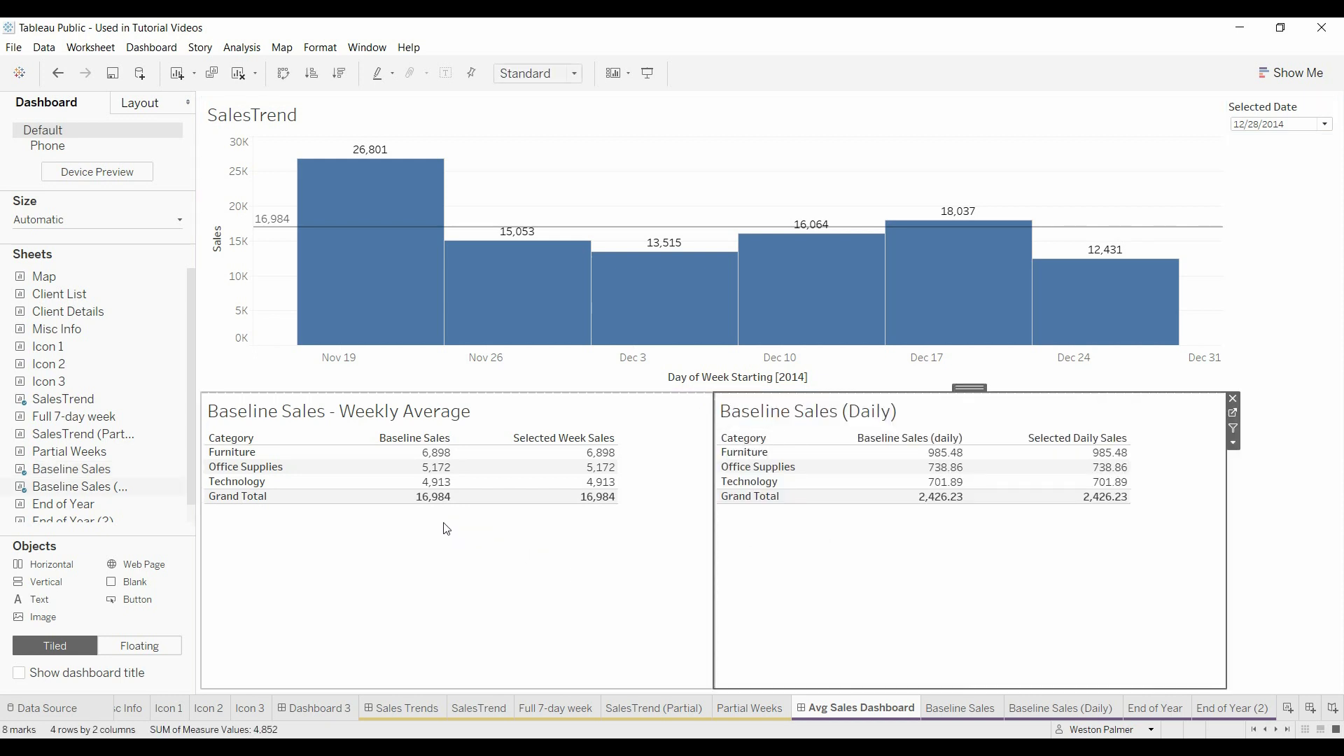
mouse_move(441, 509)
mouse_move(599, 509)
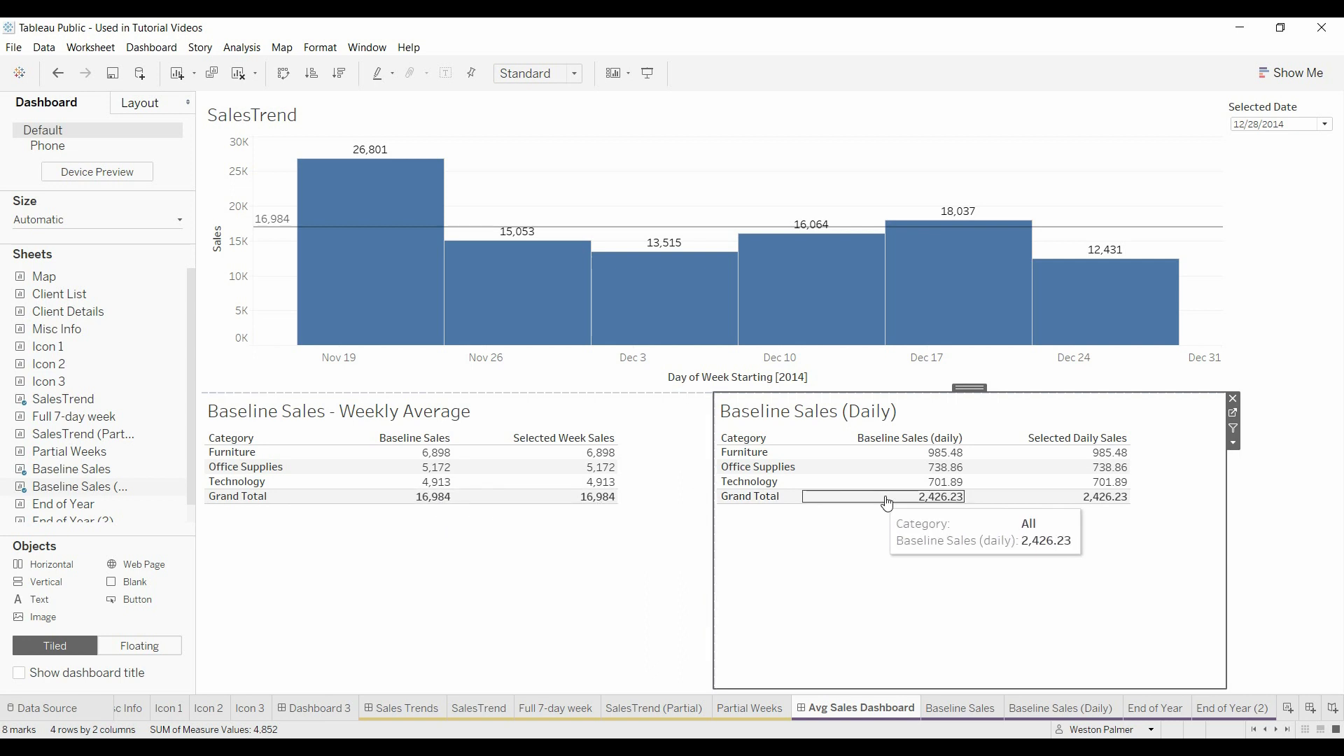
mouse_move(1096, 505)
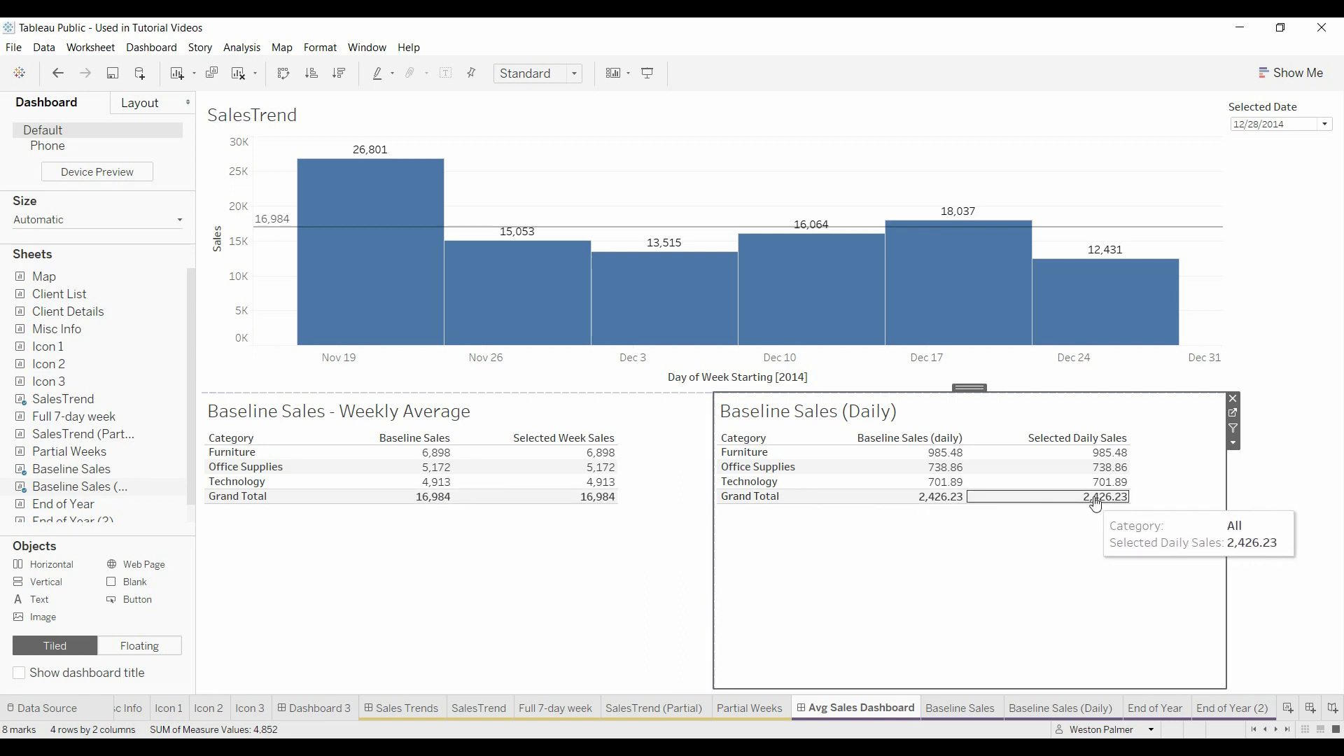
Select the Dec 10 and Dec 3 week bars, giving 14,790 weekly and 2,112.81 daily sales
left_click(797, 296)
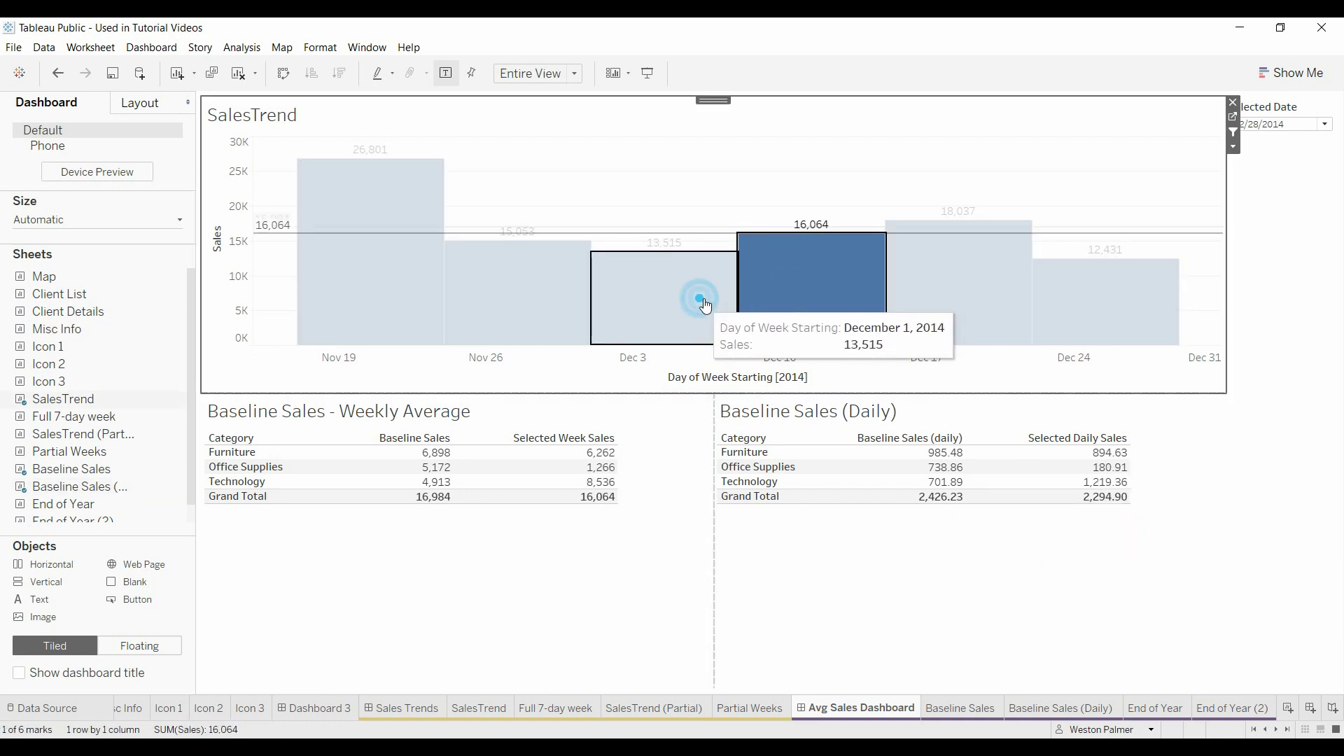
left_click(706, 306, "ctrl")
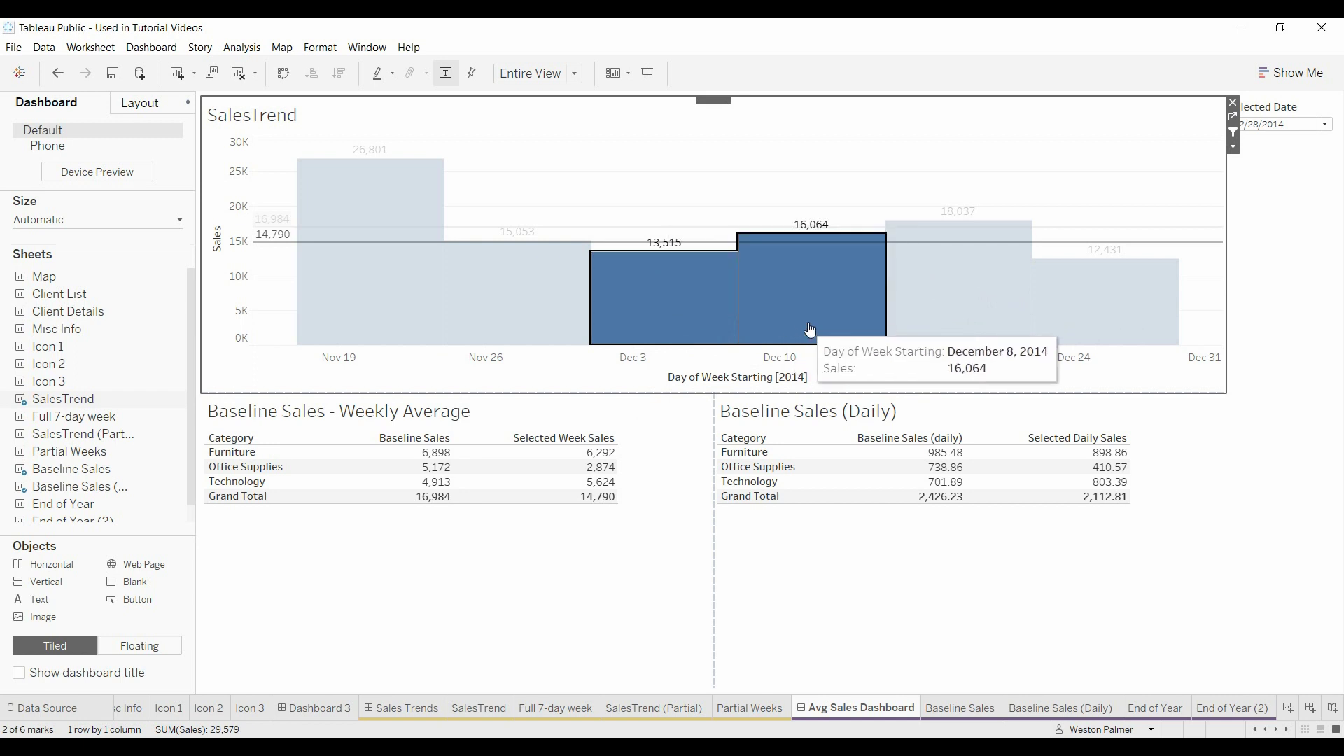
mouse_move(810, 330)
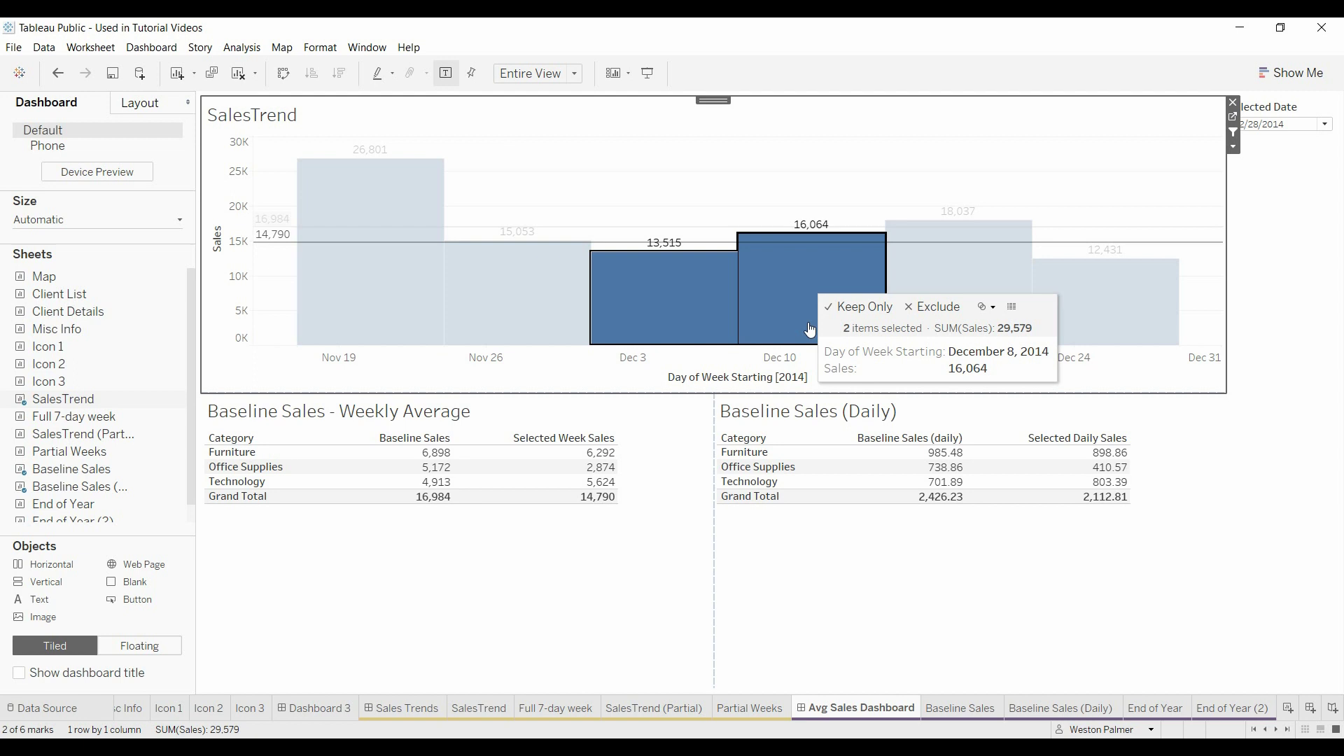
mouse_move(622, 486)
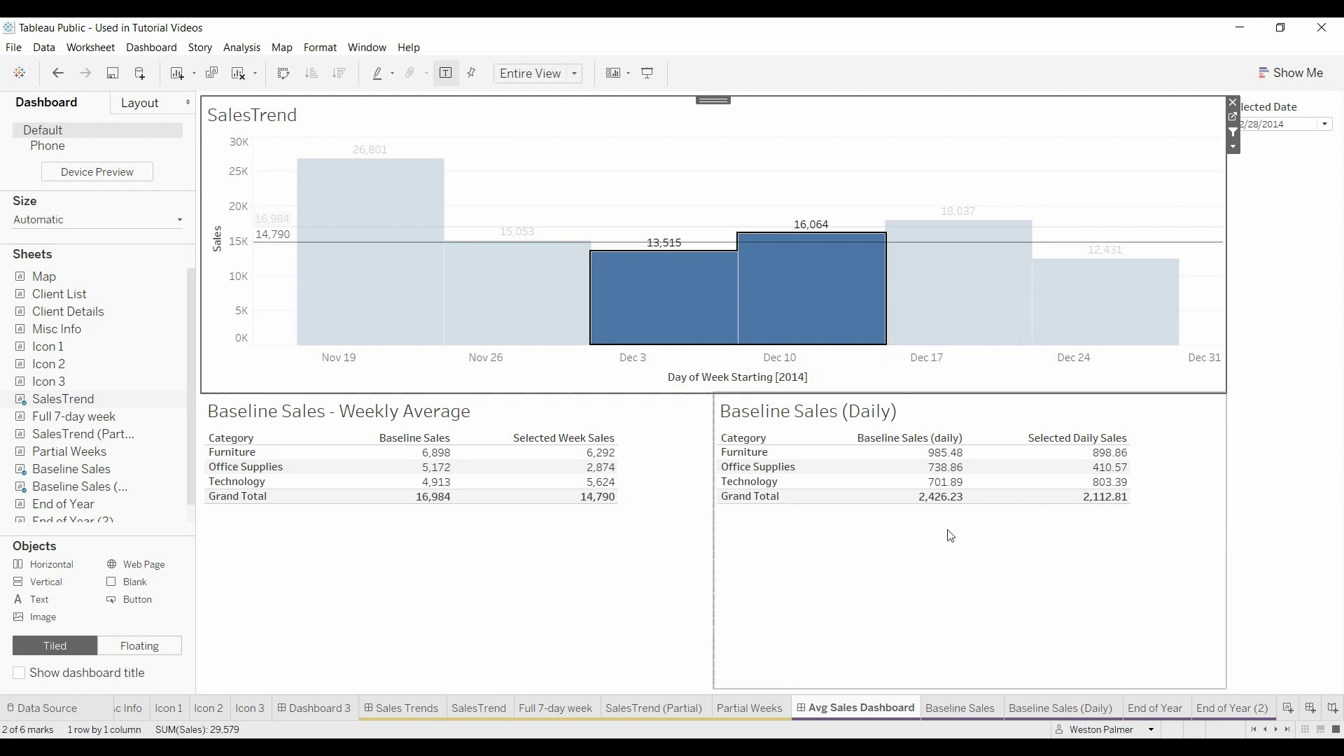
Return to the Baseline Sales worksheet and review its {Fixed [6 Week Data],[Category]:sum([Sales])/6} formula unchanged
left_click(949, 708)
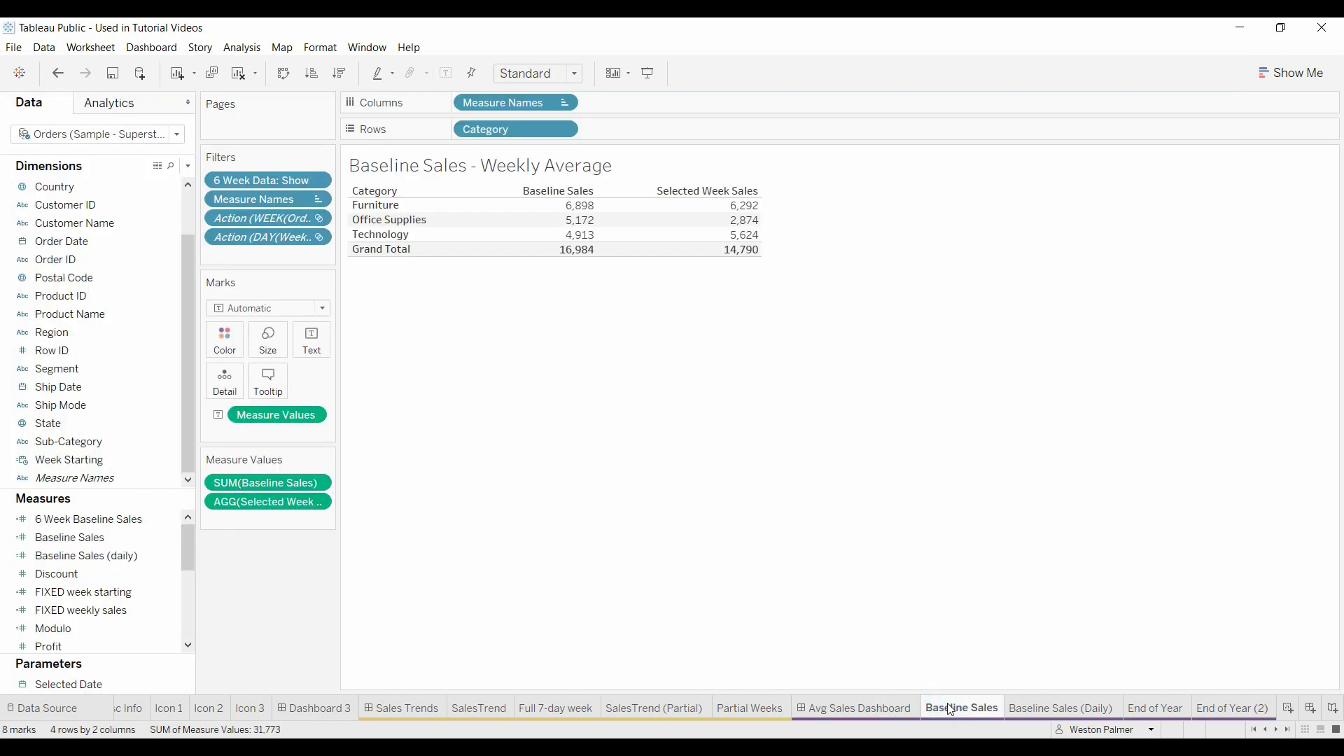
left_click(171, 538)
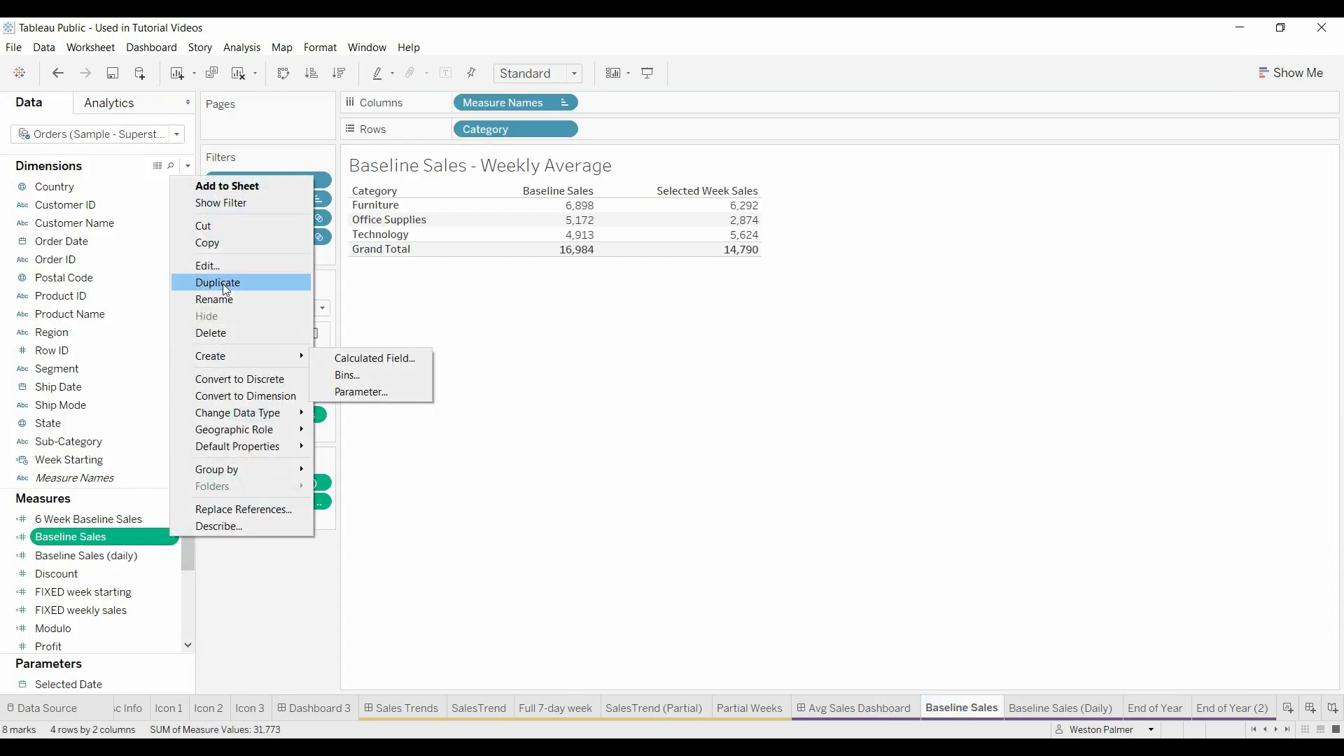
left_click(234, 269)
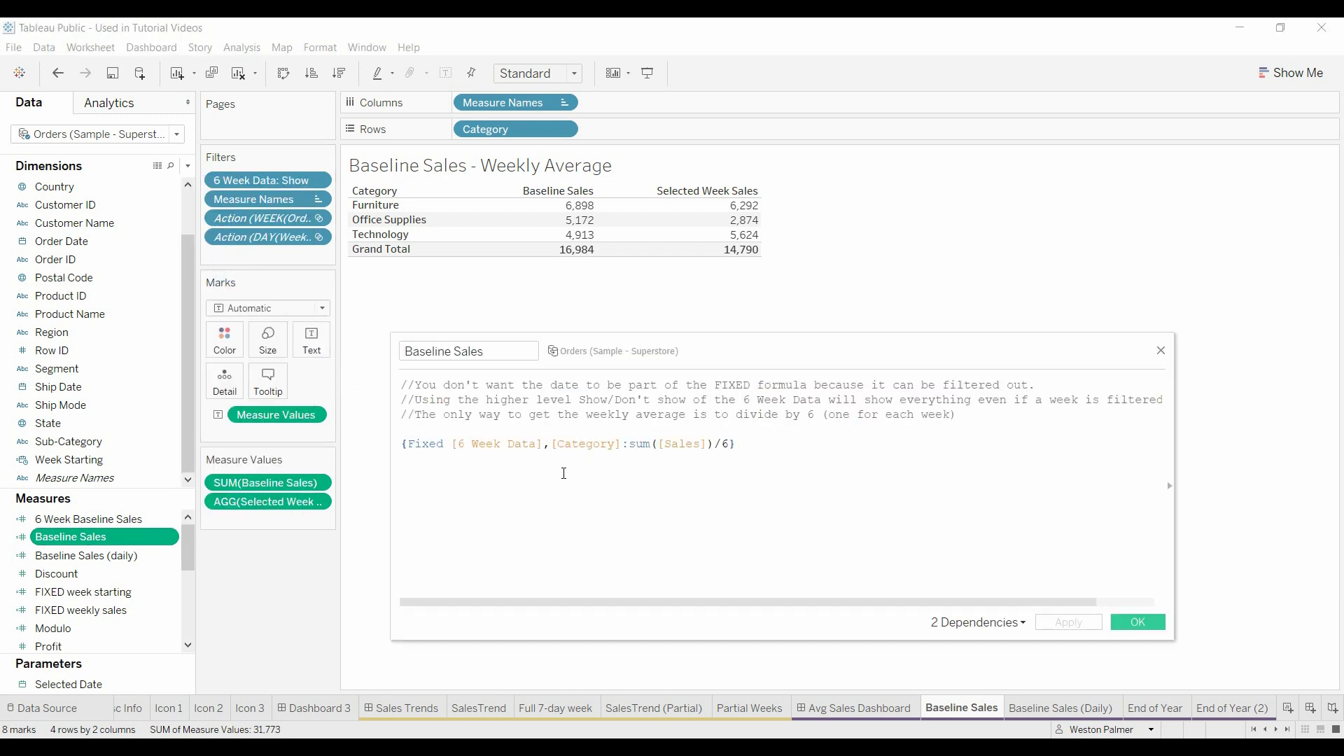
scroll(612, 517, "up", 5, "ctrl")
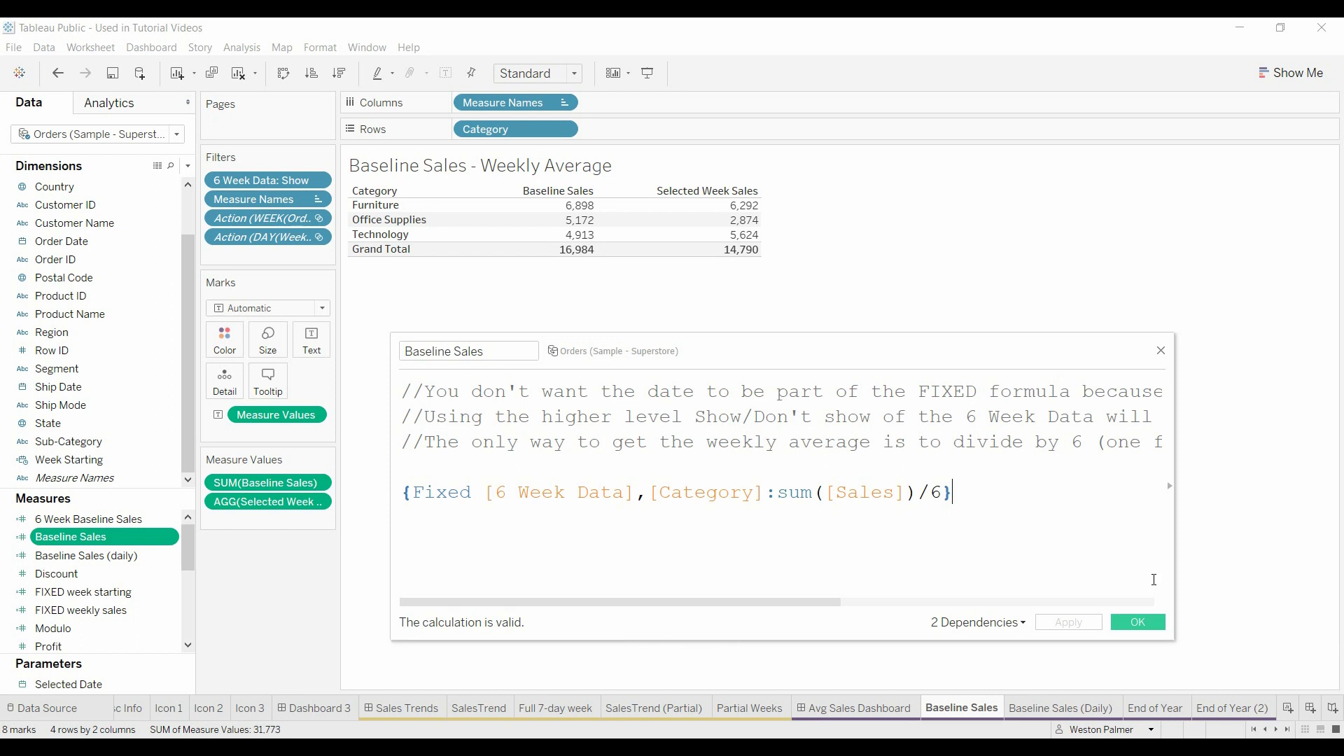
left_click(1153, 626)
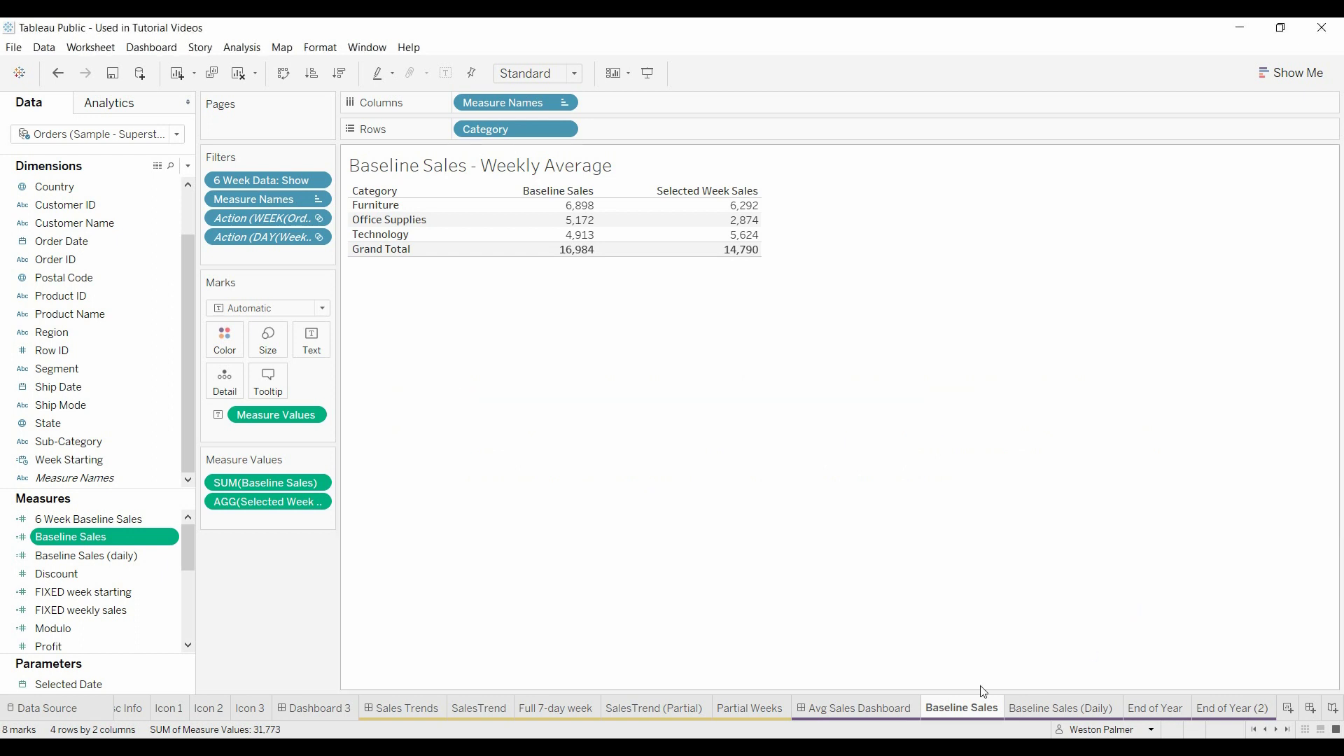